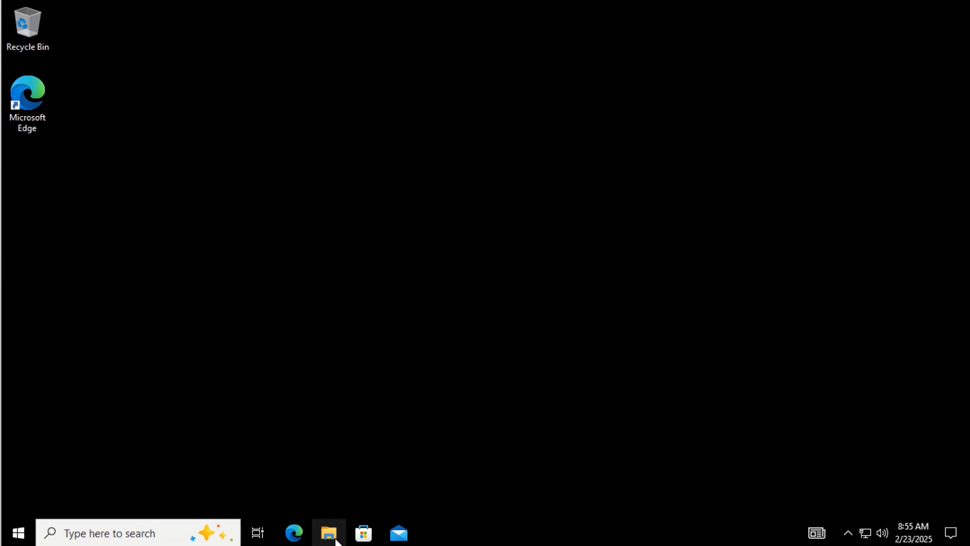
Open the properties of the Ethernet connection from the network and sharing settings to inspect its protocol items
{"action": "left_click", "coordinate": [335, 539]}
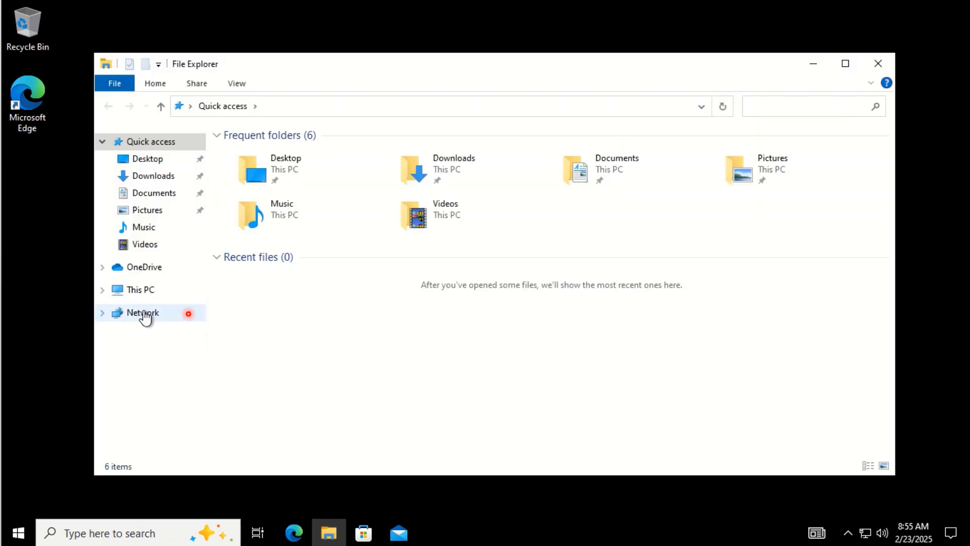
{"action": "right_click", "coordinate": [145, 317]}
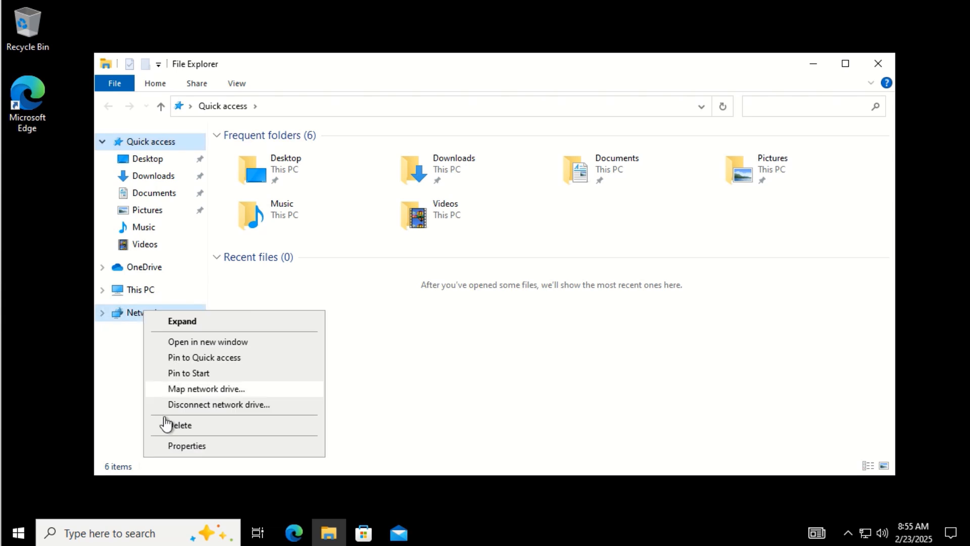
{"action": "left_click", "coordinate": [182, 445]}
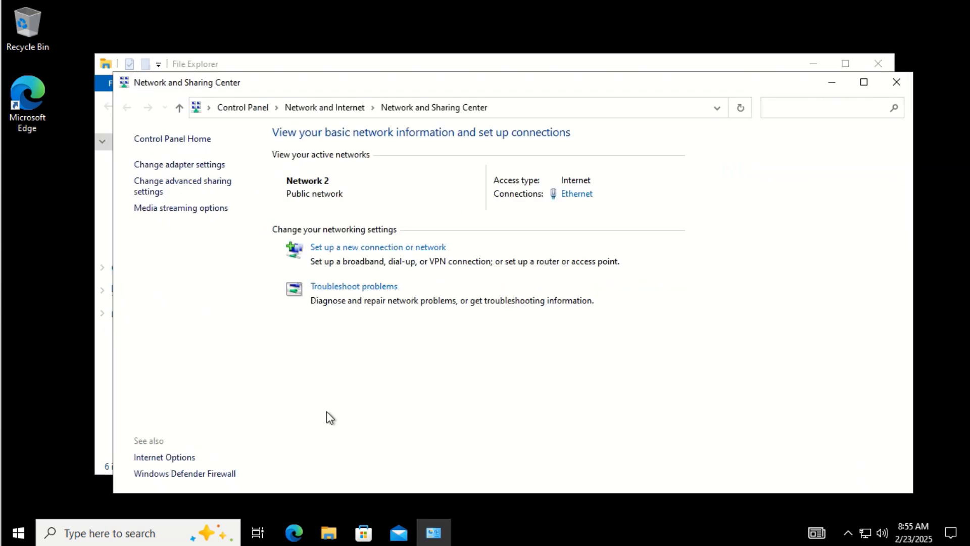
{"action": "left_click", "coordinate": [576, 197]}
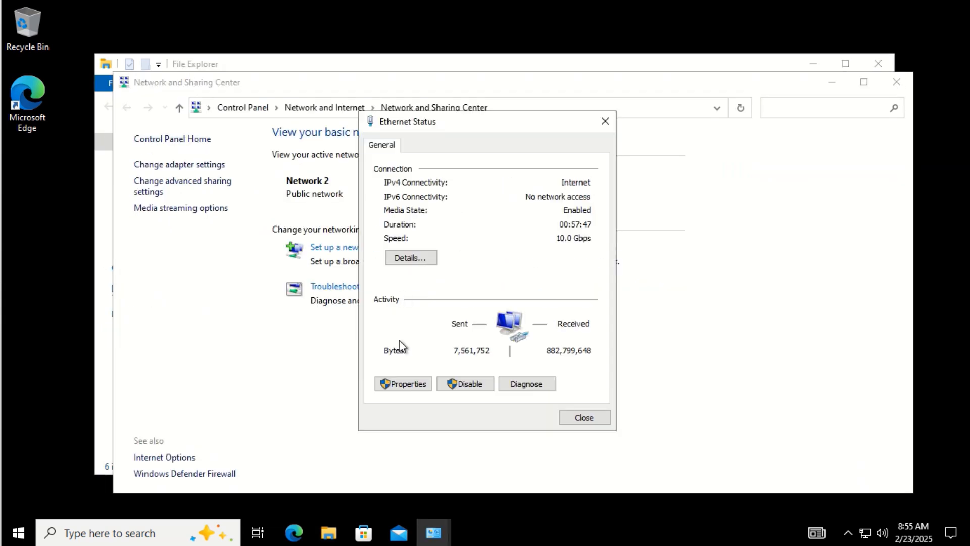
{"action": "left_click", "coordinate": [406, 385]}
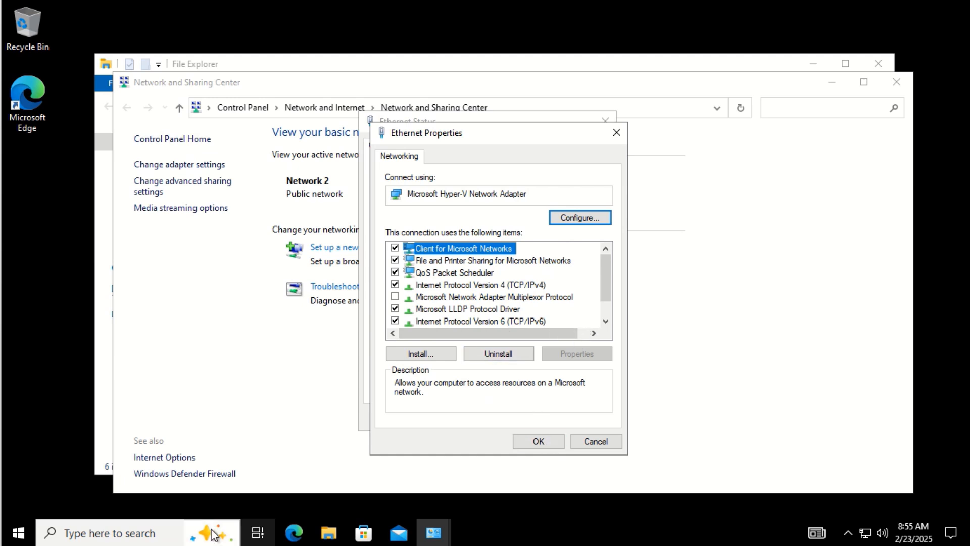
Open a Command Prompt and run ipconfig to inspect the computer's IP configuration
{"action": "left_click", "coordinate": [167, 526]}
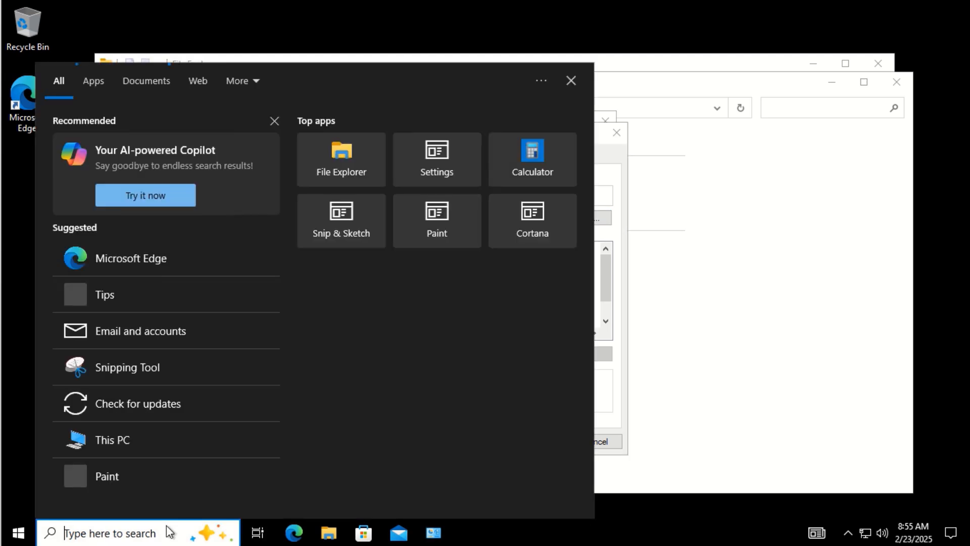
{"action": "type", "text": "cmd"}
{"action": "key", "text": "Return"}
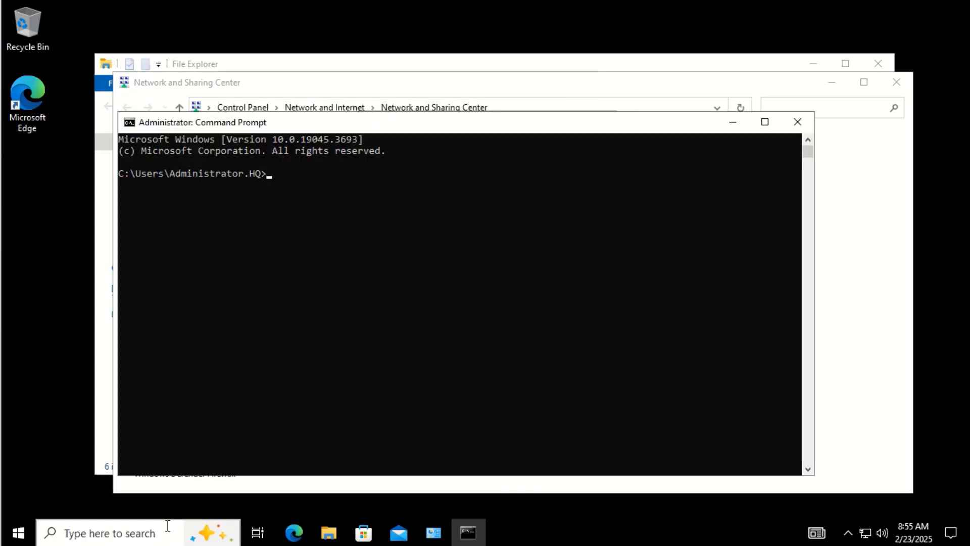
{"action": "type", "text": "ipconfig"}
{"action": "key", "text": "Return"}
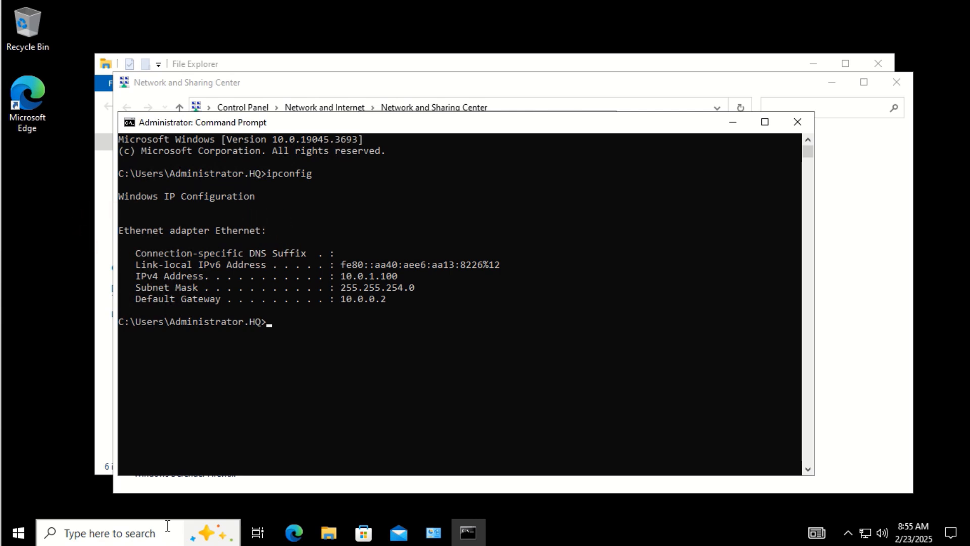
Query the computer's name with hostname, and run ping WIN10PC01 to check which address it resolves to
{"action": "type", "text": "hostname"}
{"action": "key", "text": "Return"}
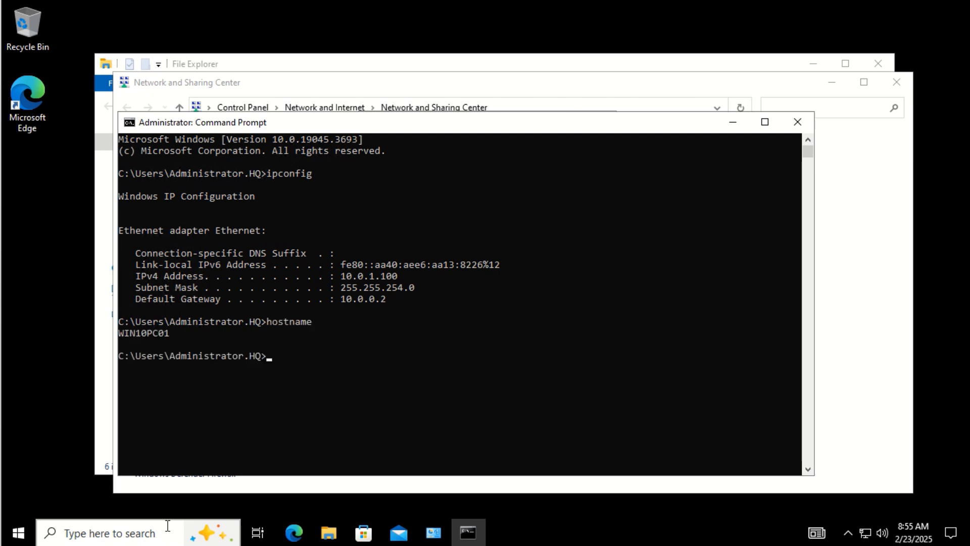
{"action": "type", "text": "ping WIN10PC01"}
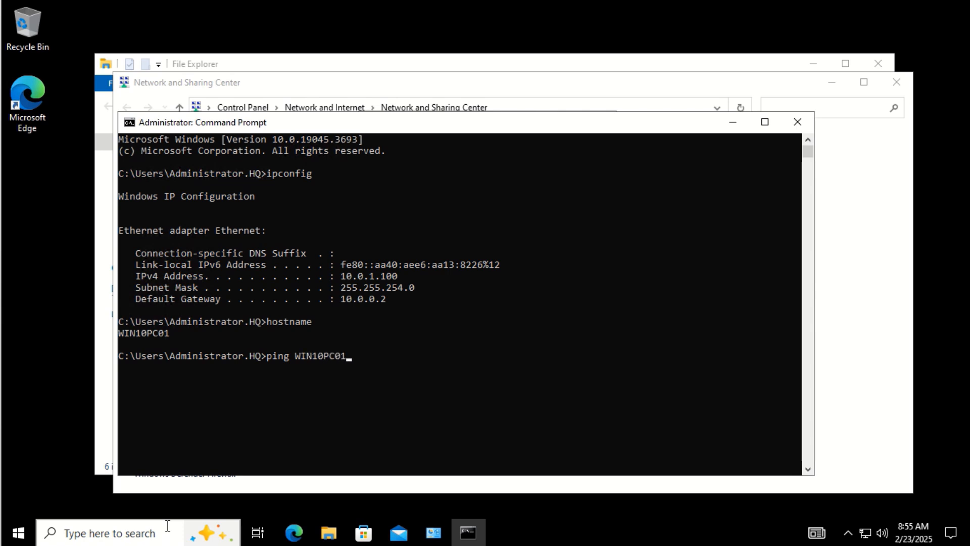
{"action": "key", "text": "Return"}
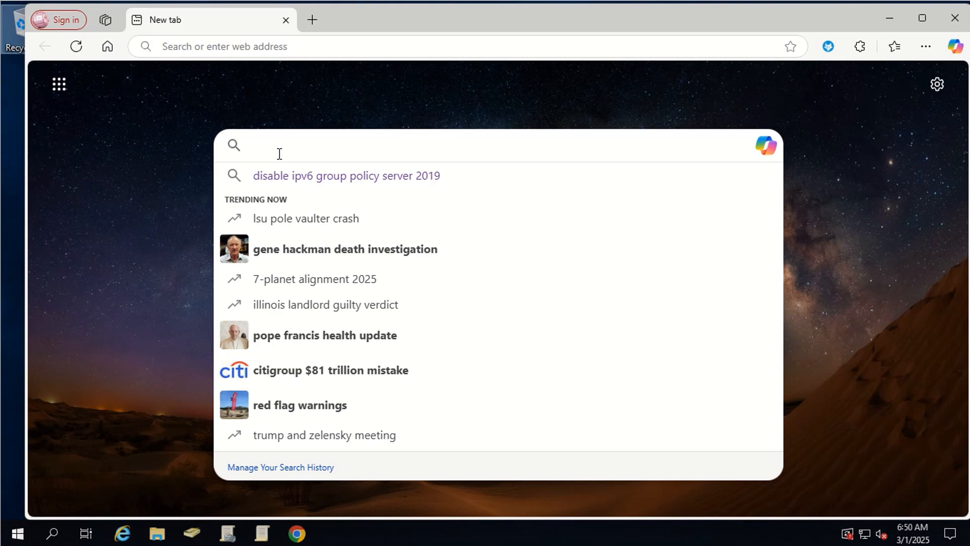
Search the web for "disable ipv6 group policy server 2019" and look through the results
{"action": "left_click", "coordinate": [292, 178]}
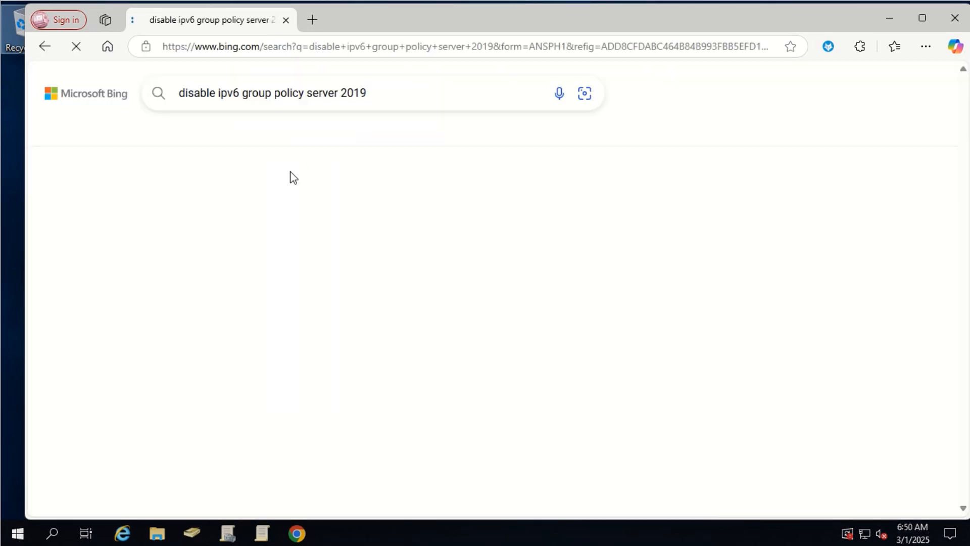
{"action": "scroll", "coordinate": [486, 340], "scroll_direction": "down", "scroll_amount": 3}
{"action": "scroll", "coordinate": [486, 342], "scroll_direction": "down", "scroll_amount": 4}
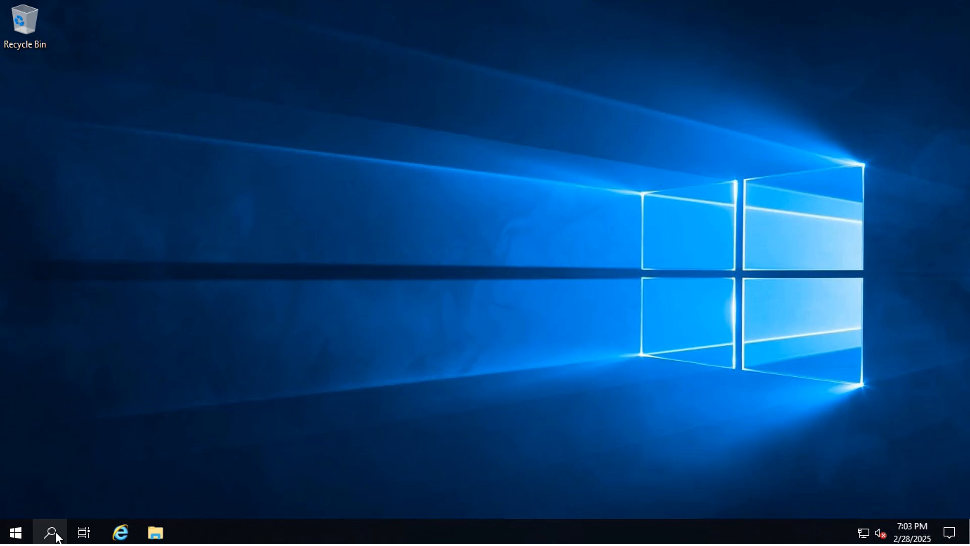
Search for "group" on the server and open Group Policy Management
{"action": "left_click", "coordinate": [56, 534]}
{"action": "type", "text": "g"}
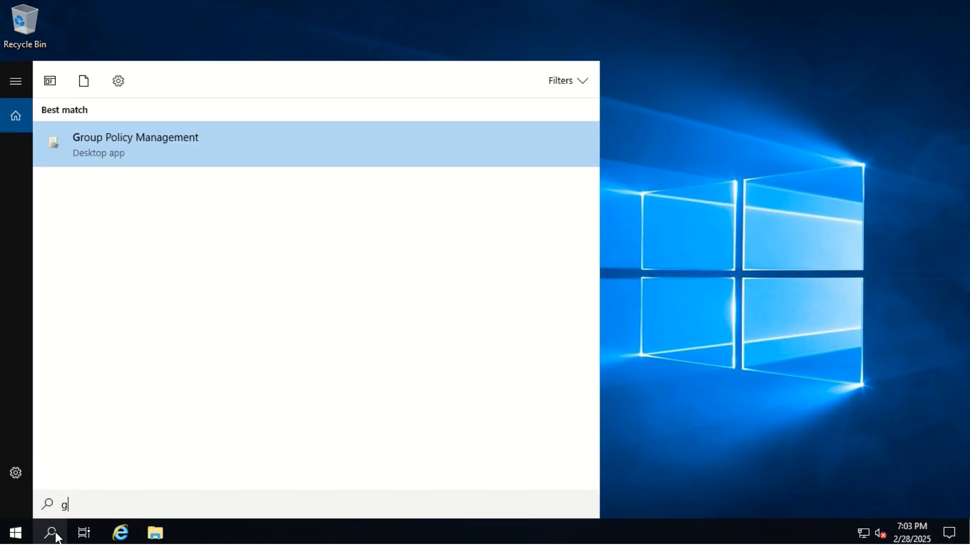
{"action": "type", "text": "roup"}
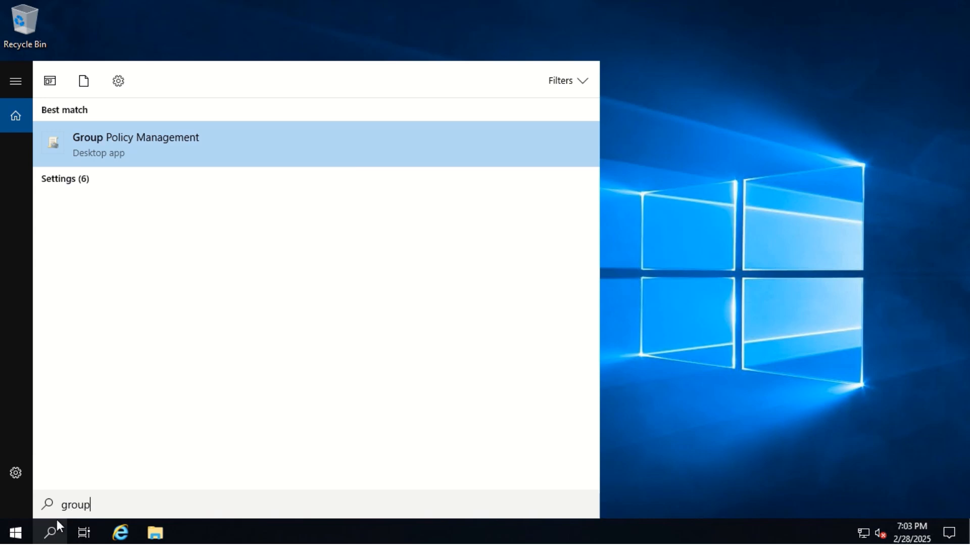
{"action": "left_click", "coordinate": [162, 156]}
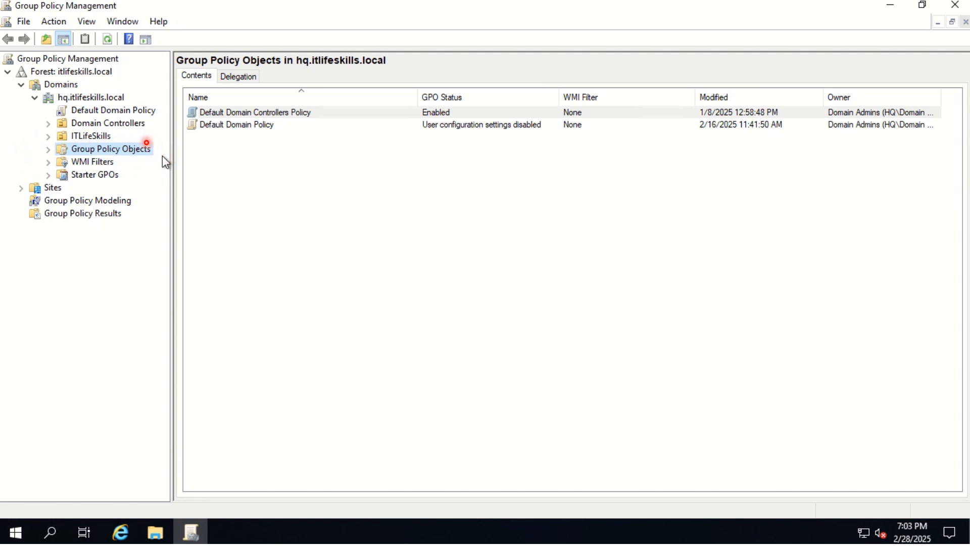
Create a new GPO named domain-computer-policy under Group Policy Objects, without a source starter GPO
{"action": "right_click", "coordinate": [132, 160]}
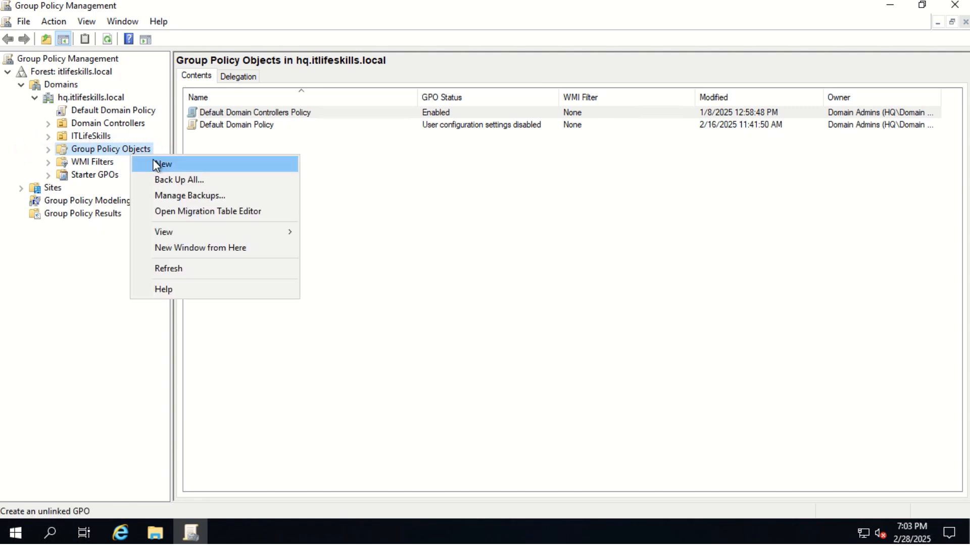
{"action": "left_click", "coordinate": [156, 162]}
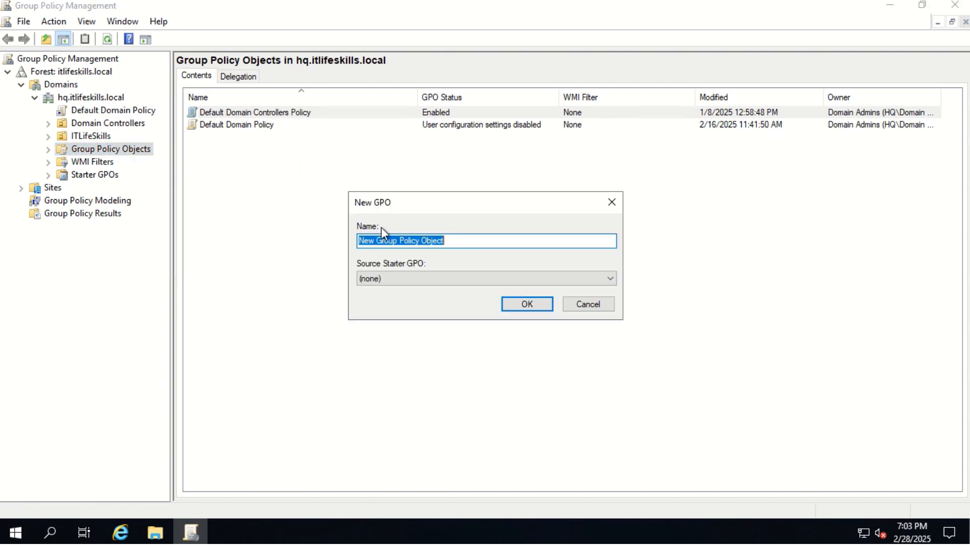
{"action": "type", "text": "domain"}
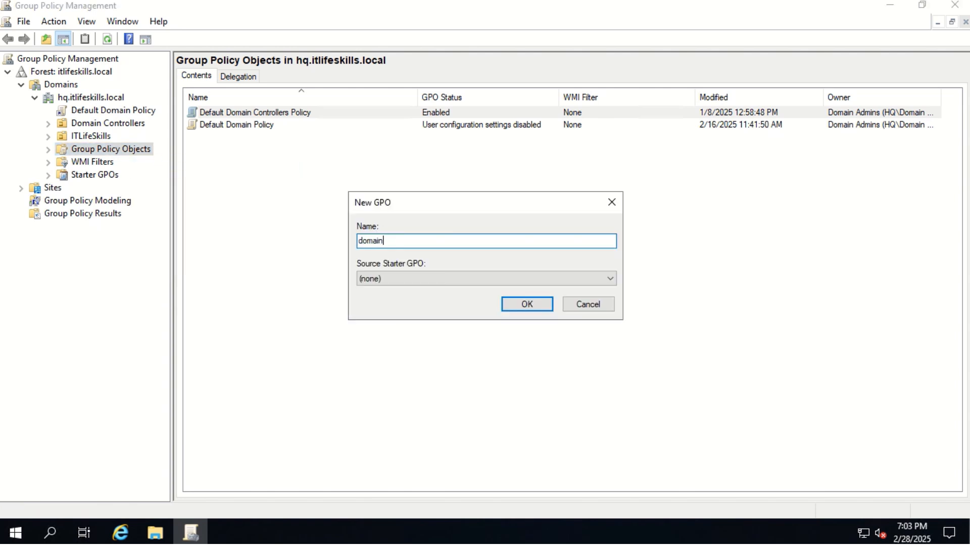
{"action": "type", "text": "-computer-policy"}
{"action": "left_click", "coordinate": [528, 305]}
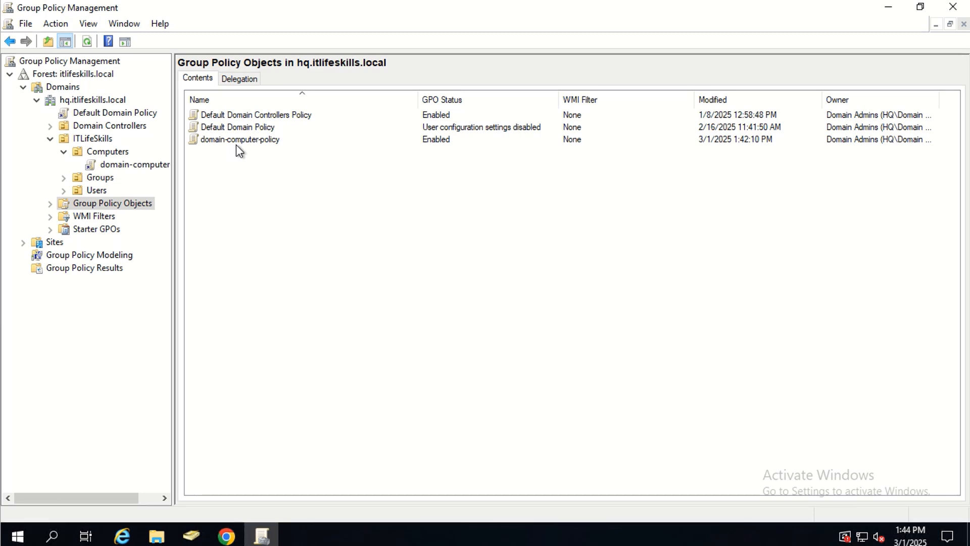
Set the GPO status of domain-computer-policy to User Configuration Settings Disabled
{"action": "right_click", "coordinate": [235, 141]}
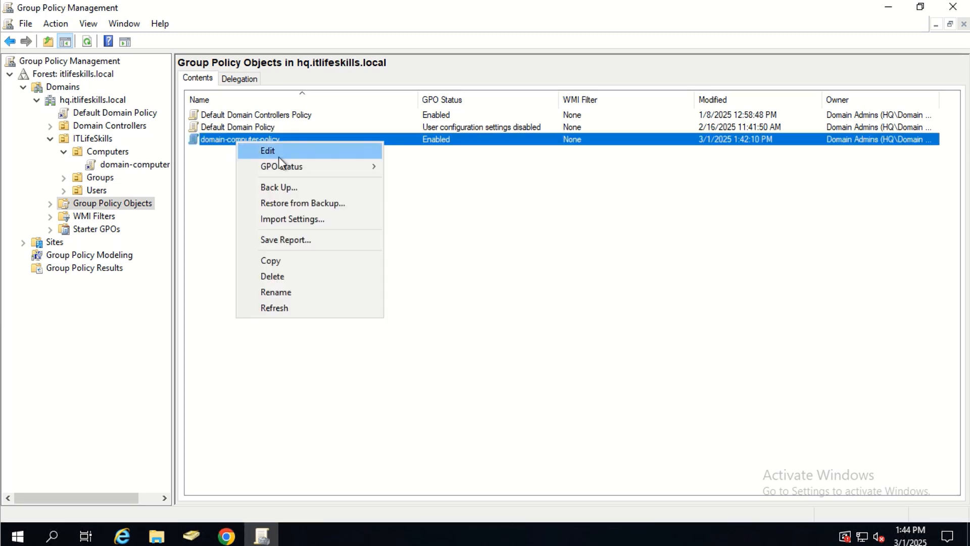
{"action": "mouse_move", "coordinate": [289, 167]}
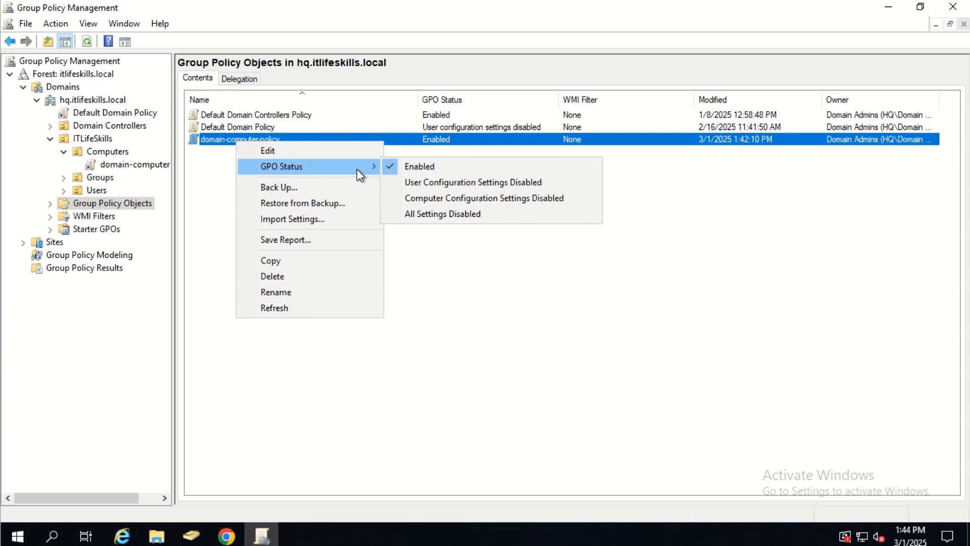
{"action": "left_click", "coordinate": [419, 182]}
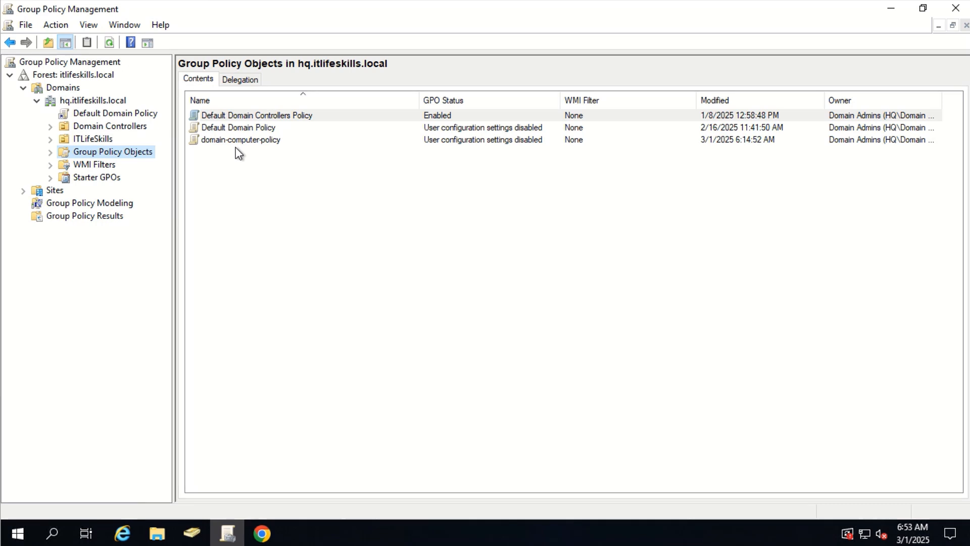
Open domain-computer-policy for editing and go to the Registry preferences in the Windows Settings of Computer Configuration
{"action": "left_click", "coordinate": [236, 144]}
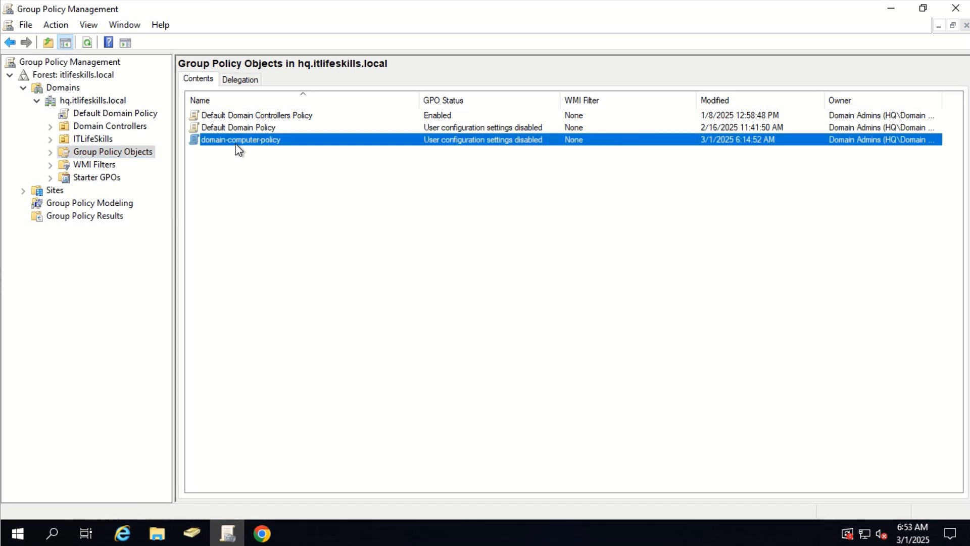
{"action": "right_click", "coordinate": [238, 144]}
{"action": "left_click", "coordinate": [270, 156]}
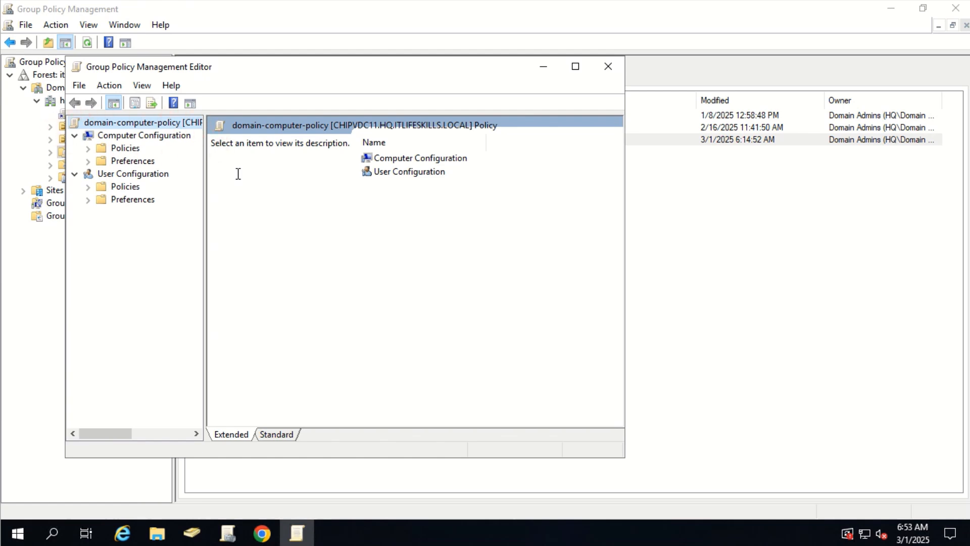
{"action": "left_click", "coordinate": [88, 160]}
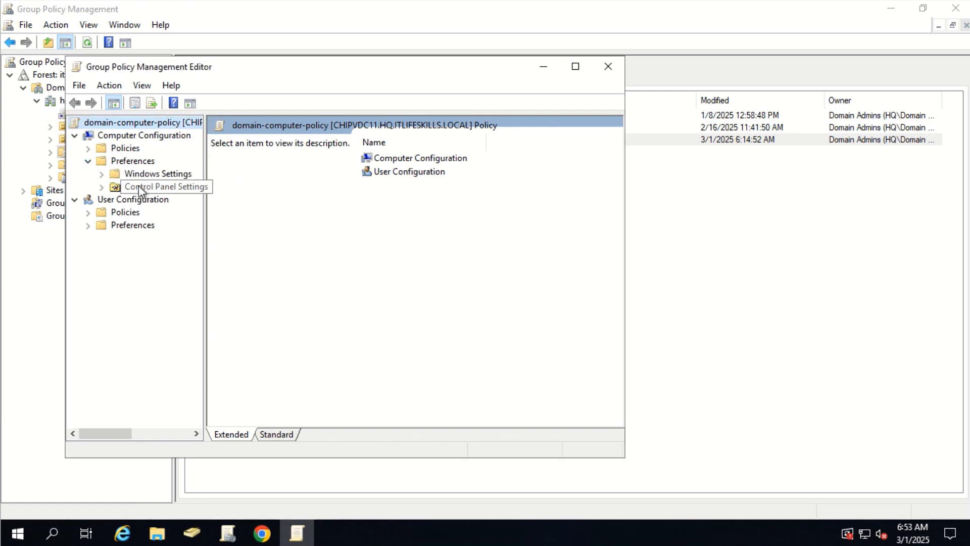
{"action": "left_click", "coordinate": [101, 174]}
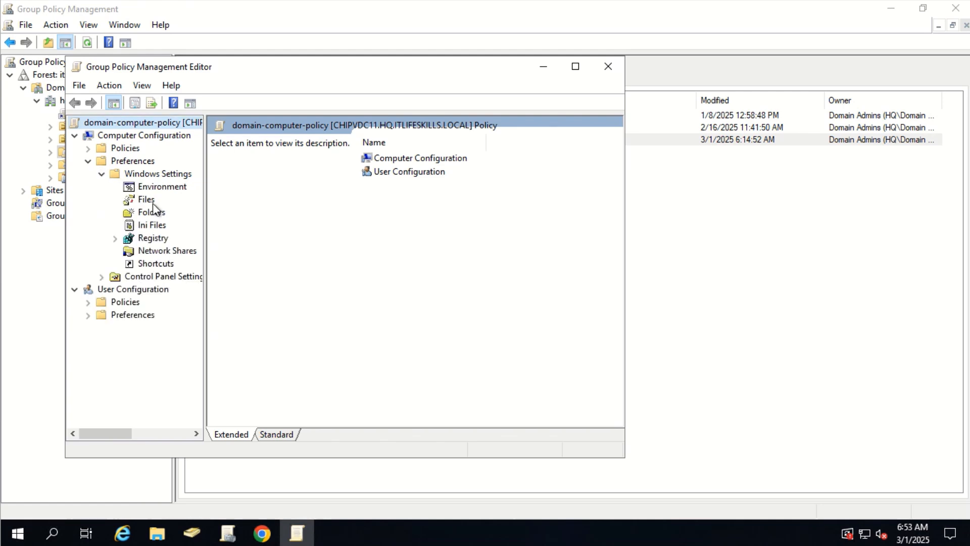
{"action": "left_click", "coordinate": [153, 239]}
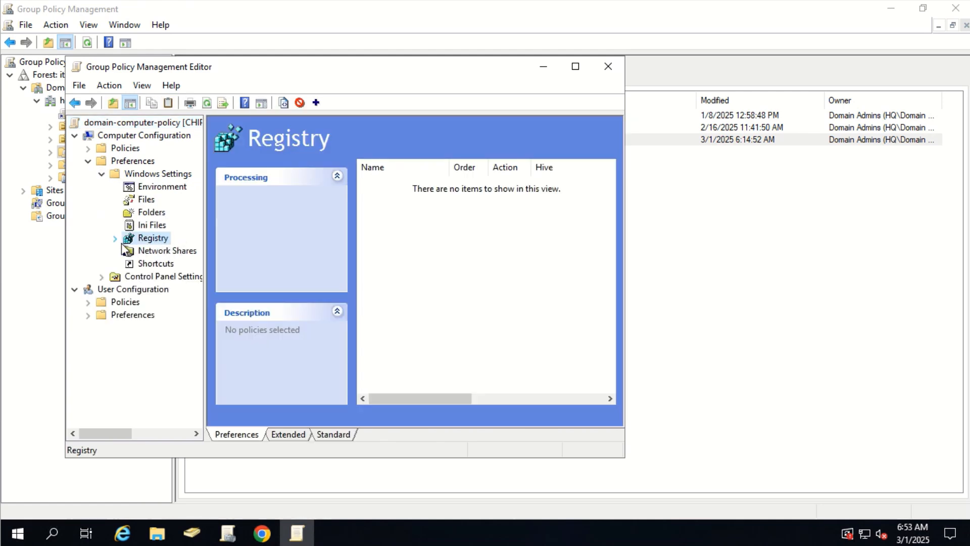
Add a new Registry Item to the Registry preferences and set its action to Create
{"action": "right_click", "coordinate": [138, 237]}
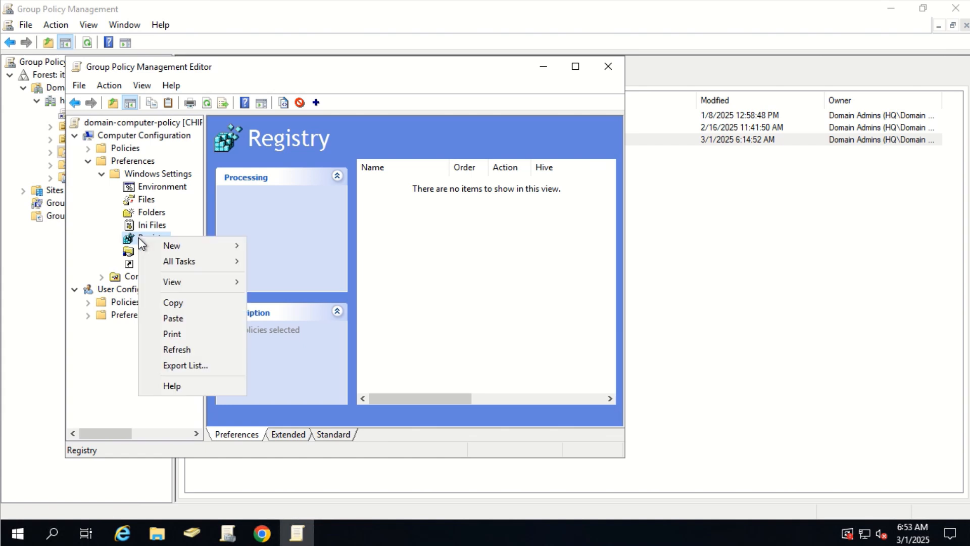
{"action": "mouse_move", "coordinate": [178, 246]}
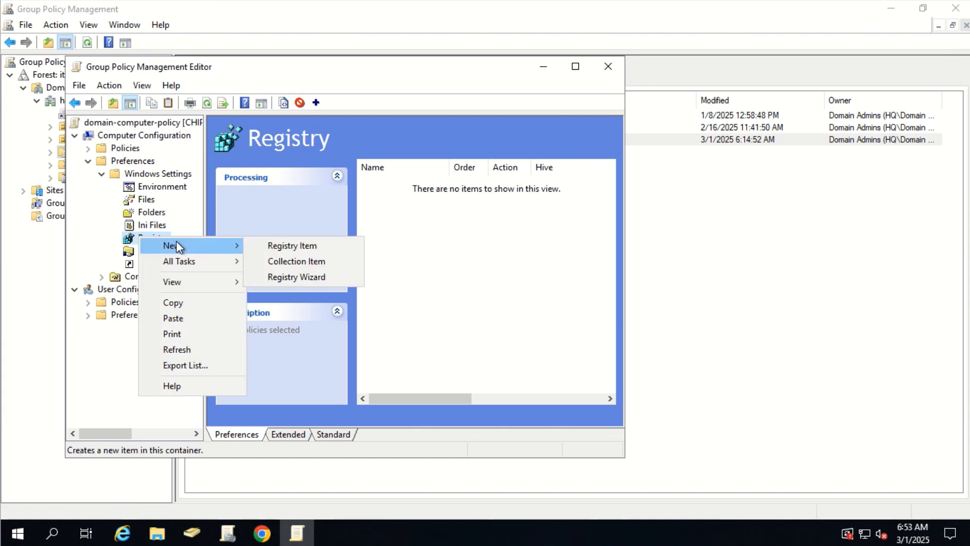
{"action": "left_click", "coordinate": [274, 248]}
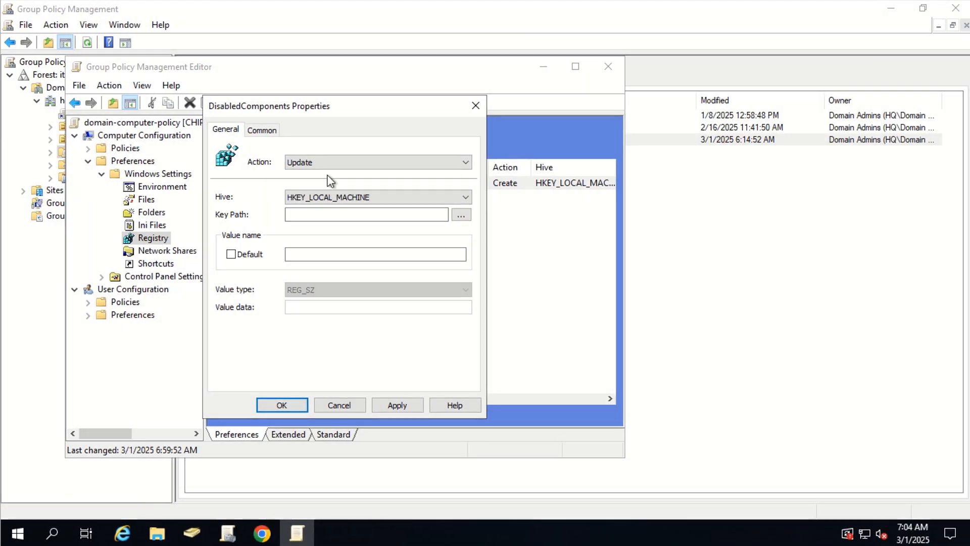
{"action": "left_click", "coordinate": [333, 161]}
{"action": "left_click", "coordinate": [313, 174]}
Set the registry item's key path to SYSTEM\CurrentControlSet\Services\Tcpip6\Parameters and its value name to DisabledComponents
{"action": "left_click", "coordinate": [309, 214]}
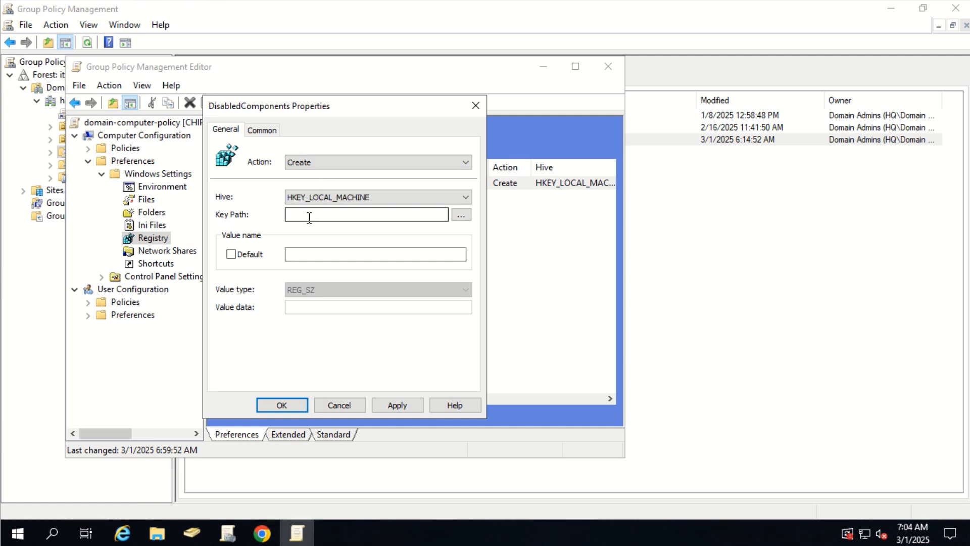
{"action": "type", "text": "SYSTEM\\CurrentControlSet\\Services\\Tcpip6\\Parameters"}
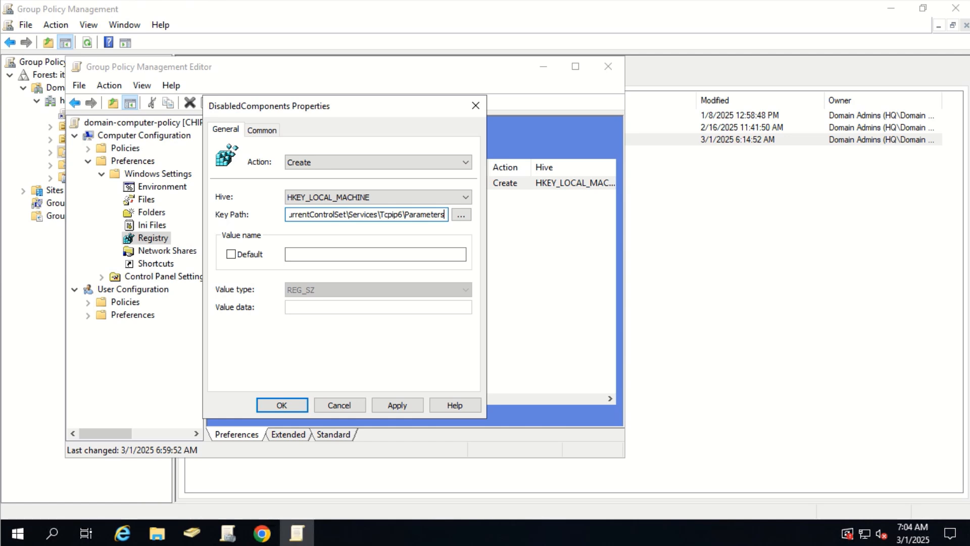
{"action": "left_click", "coordinate": [318, 253]}
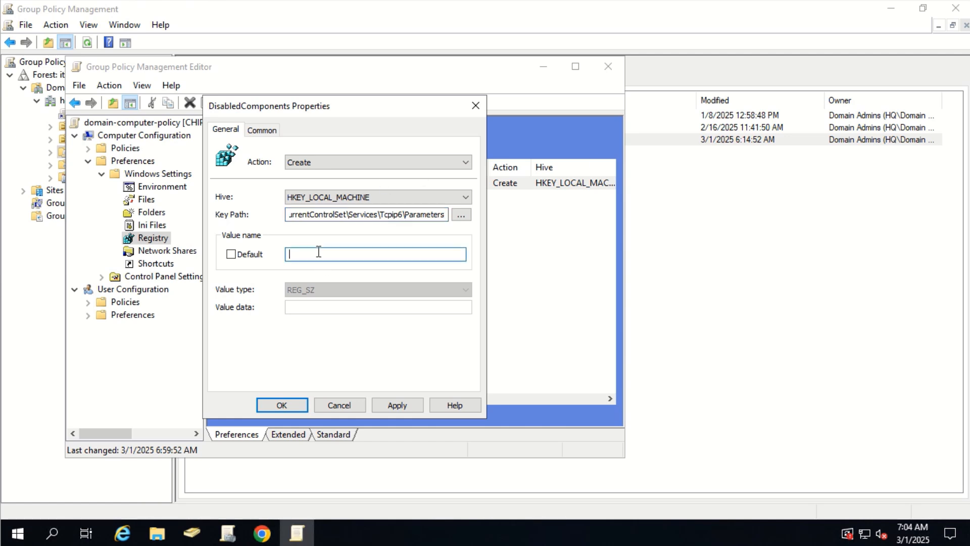
{"action": "type", "text": "DisabledComponents"}
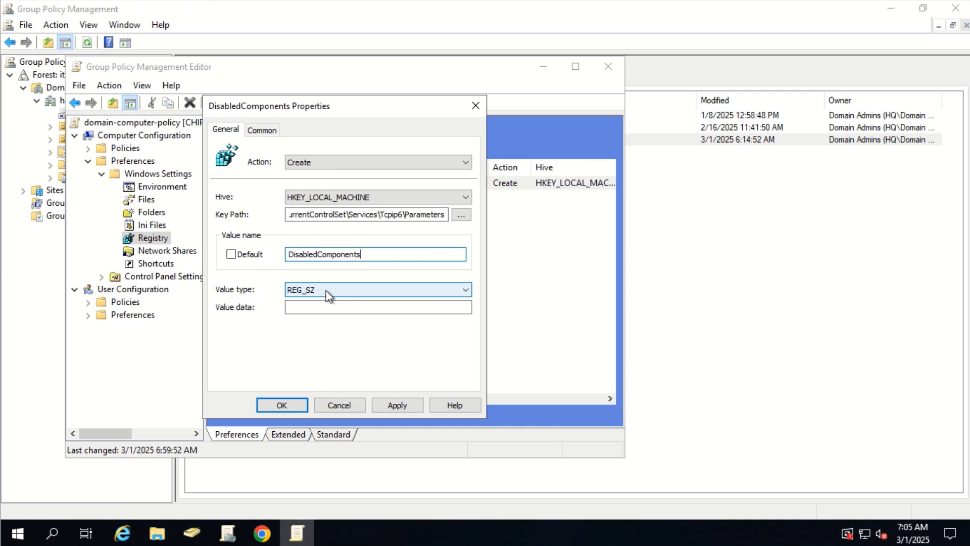
Set the DisabledComponents item's value type to REG_DWORD with value data 0xFF, save it and close the policy editor
{"action": "left_click", "coordinate": [326, 295]}
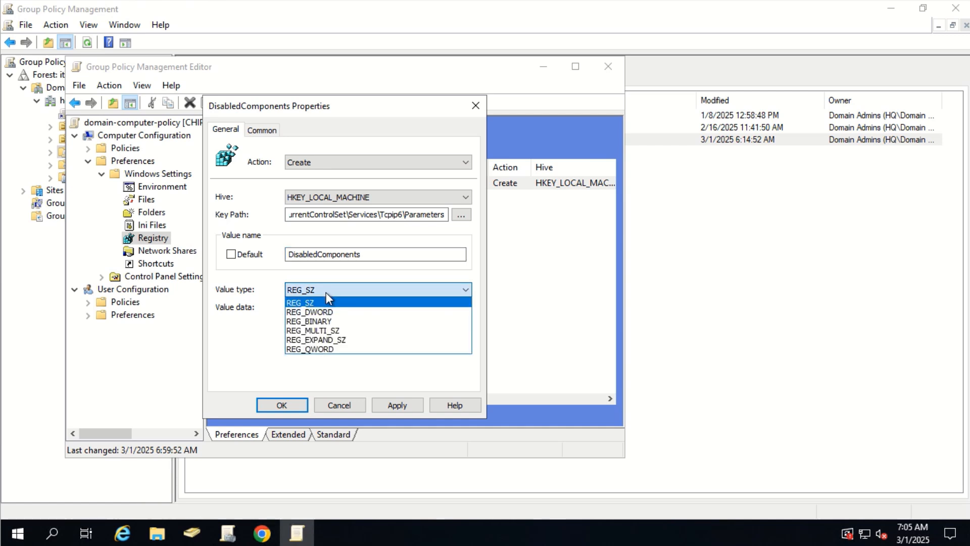
{"action": "left_click", "coordinate": [327, 309]}
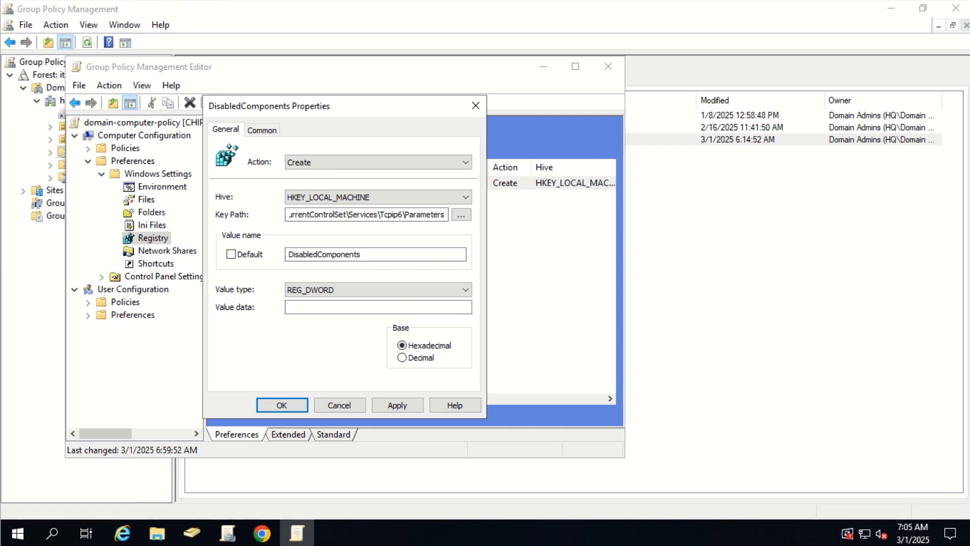
{"action": "left_click", "coordinate": [330, 308]}
{"action": "type", "text": "0xFF"}
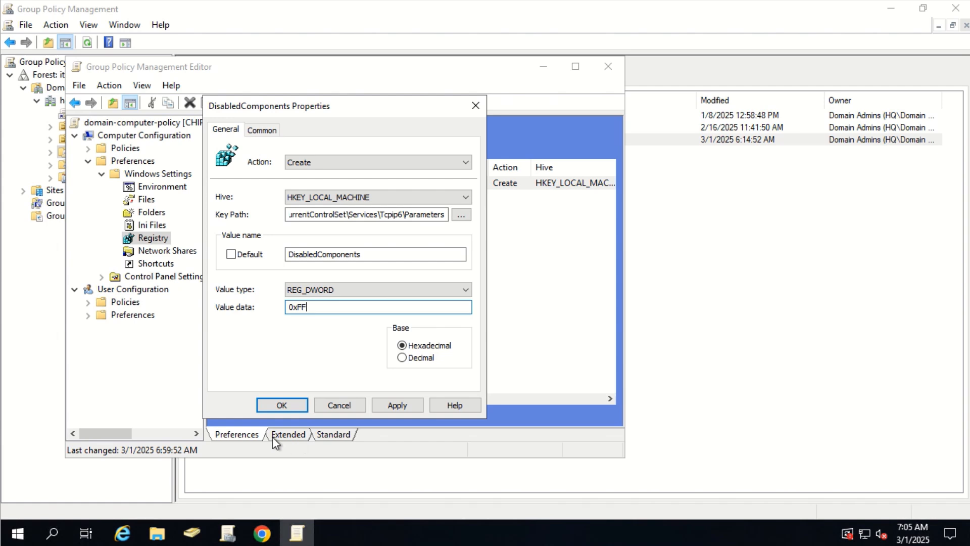
{"action": "left_click", "coordinate": [280, 411]}
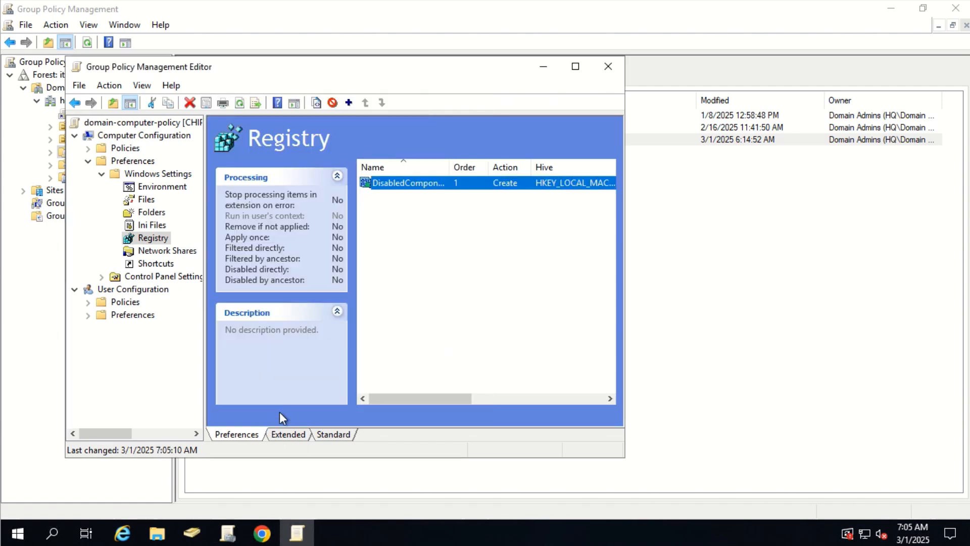
{"action": "left_click", "coordinate": [608, 67]}
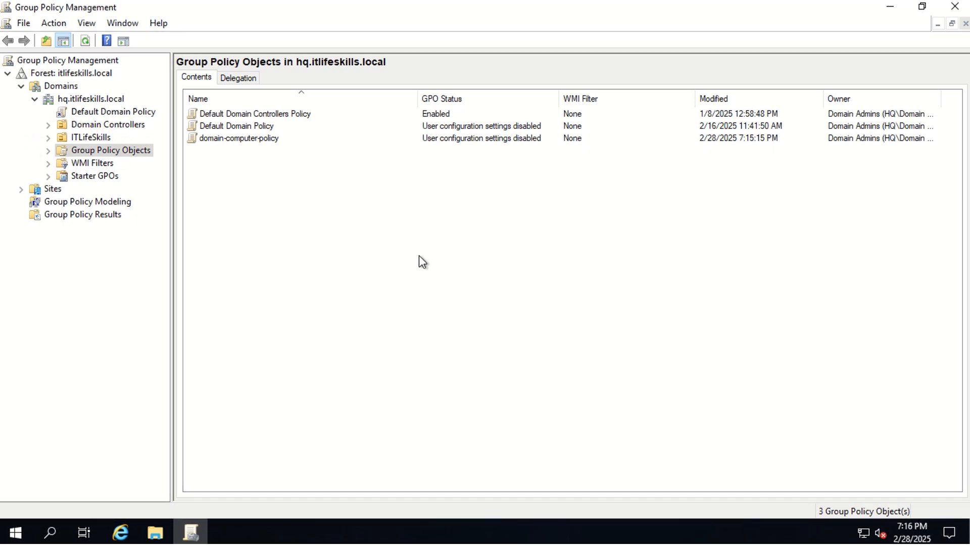
Link the existing domain-computer-policy GPO to the Computers OU under ITLifeSkills
{"action": "left_click", "coordinate": [48, 137]}
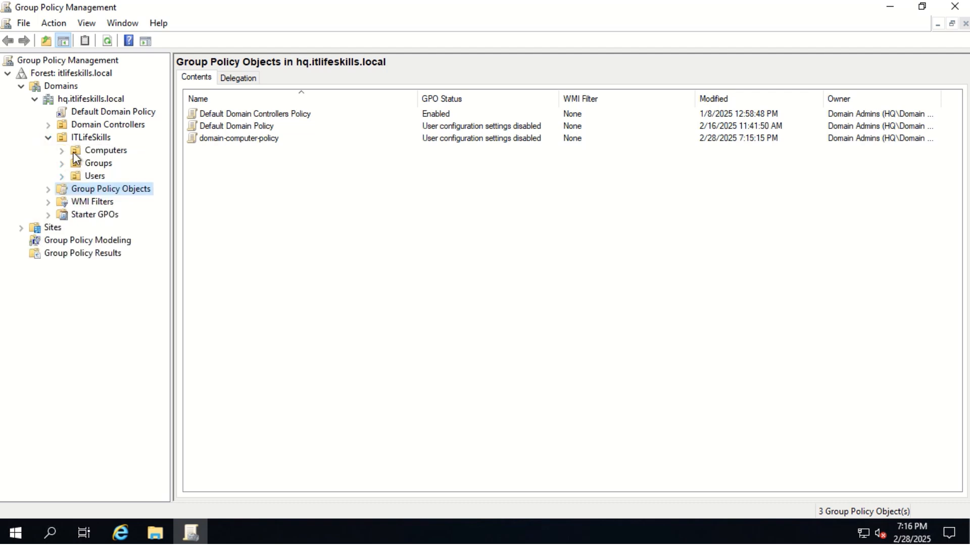
{"action": "left_click", "coordinate": [77, 150]}
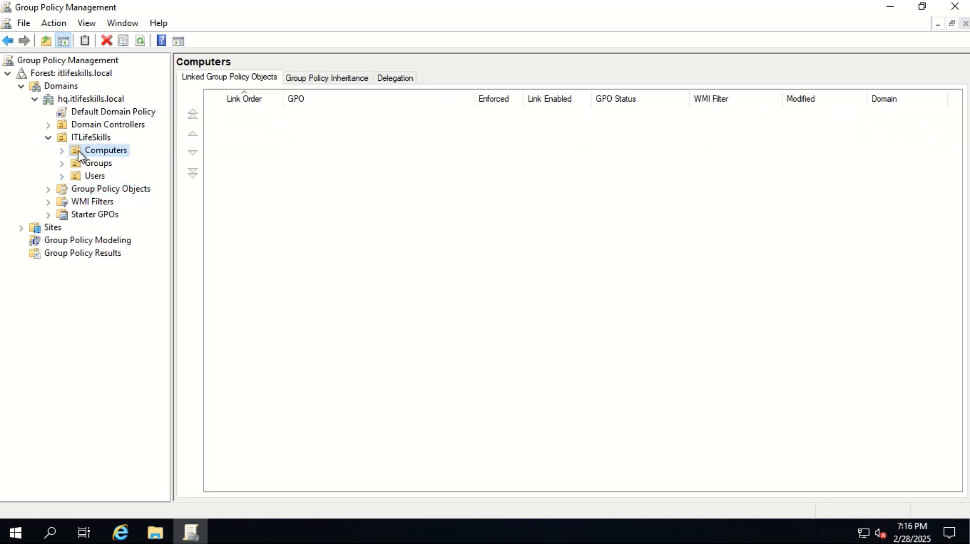
{"action": "right_click", "coordinate": [78, 150]}
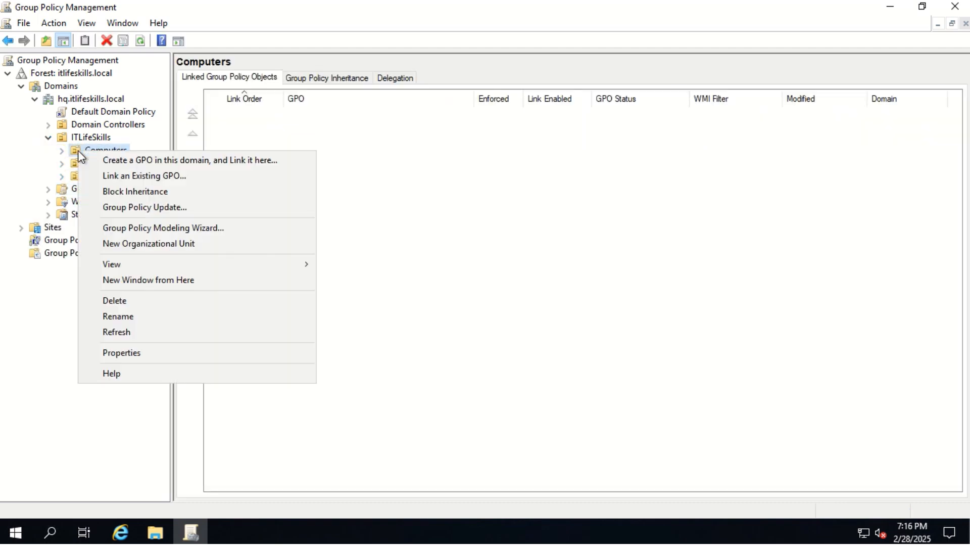
{"action": "left_click", "coordinate": [130, 177]}
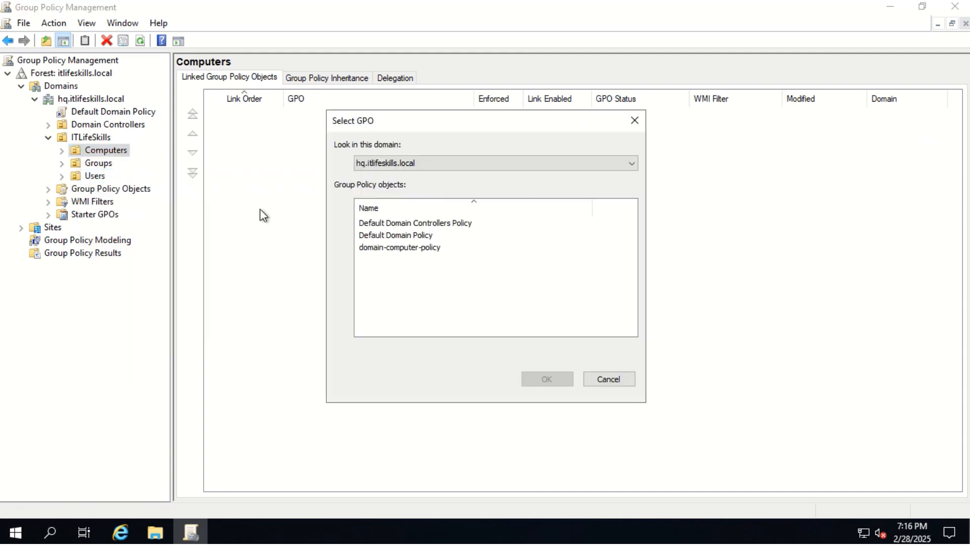
{"action": "left_click", "coordinate": [401, 249]}
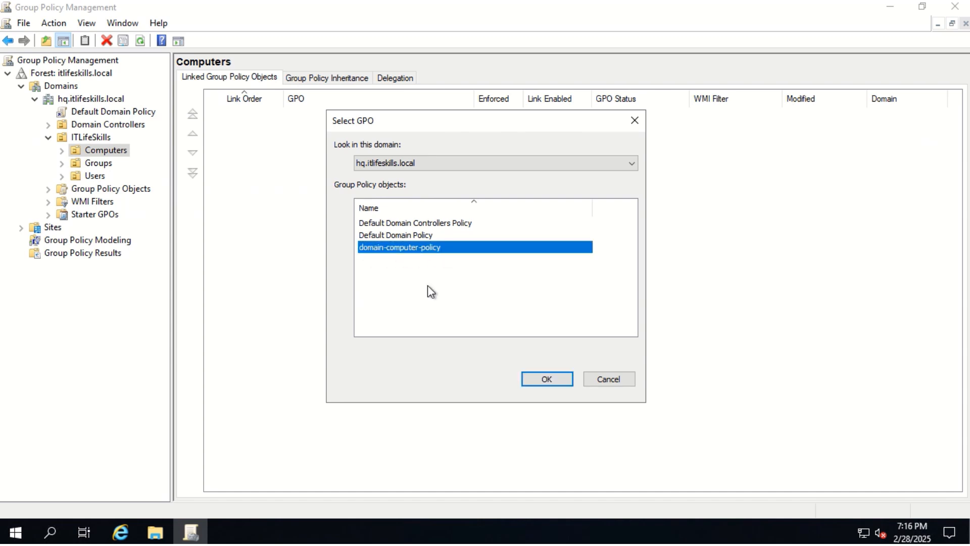
{"action": "left_click", "coordinate": [550, 378]}
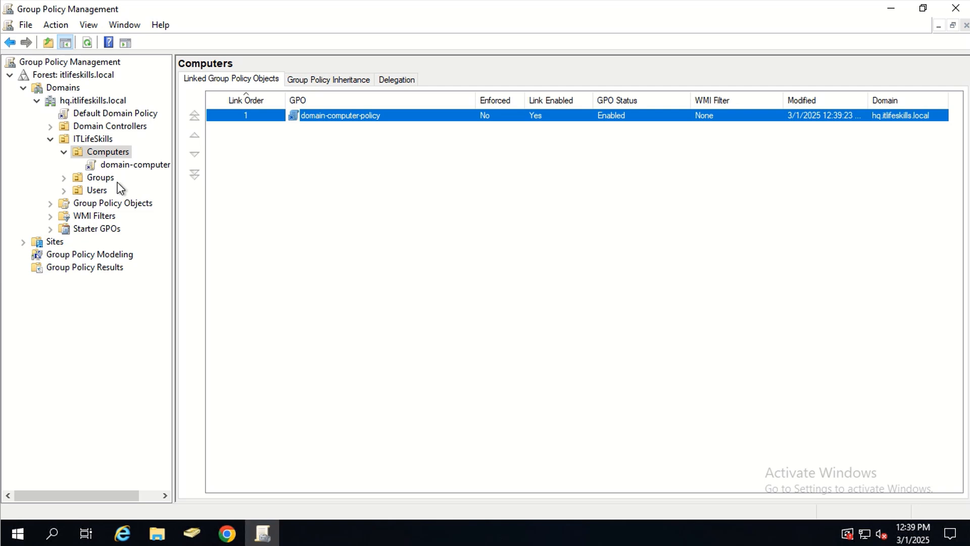
Remove Authenticated Users from the security filtering of the domain-computer-policy link under the Computers OU
{"action": "left_click", "coordinate": [124, 166]}
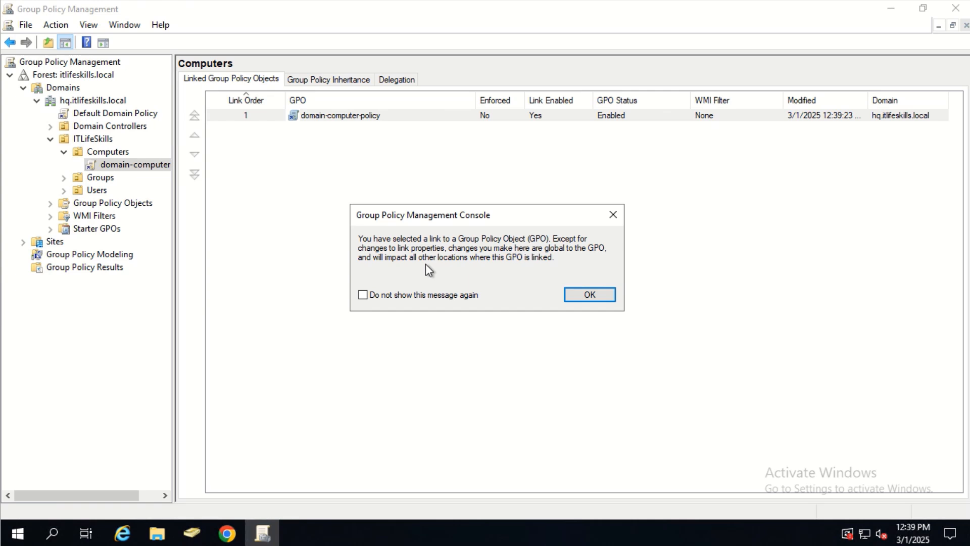
{"action": "left_click", "coordinate": [613, 299]}
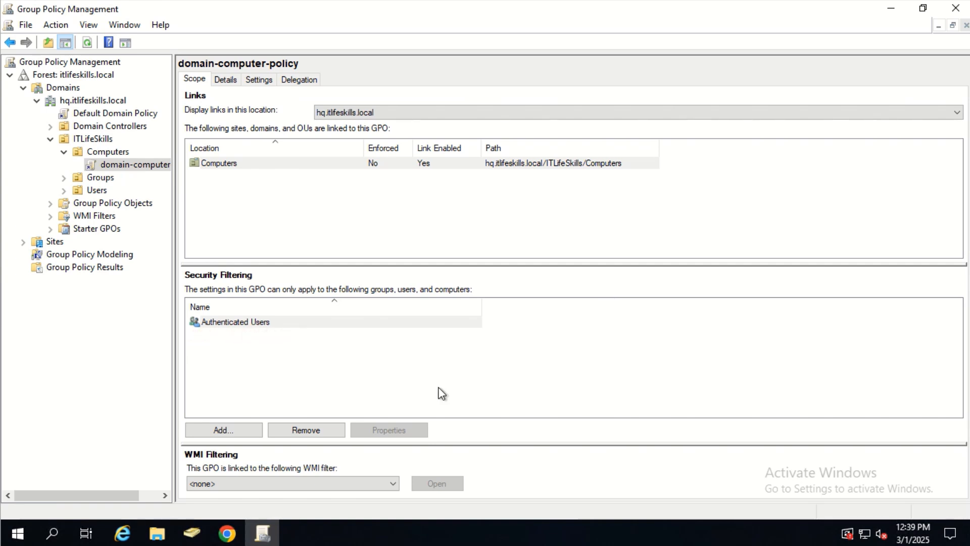
{"action": "left_click", "coordinate": [307, 431]}
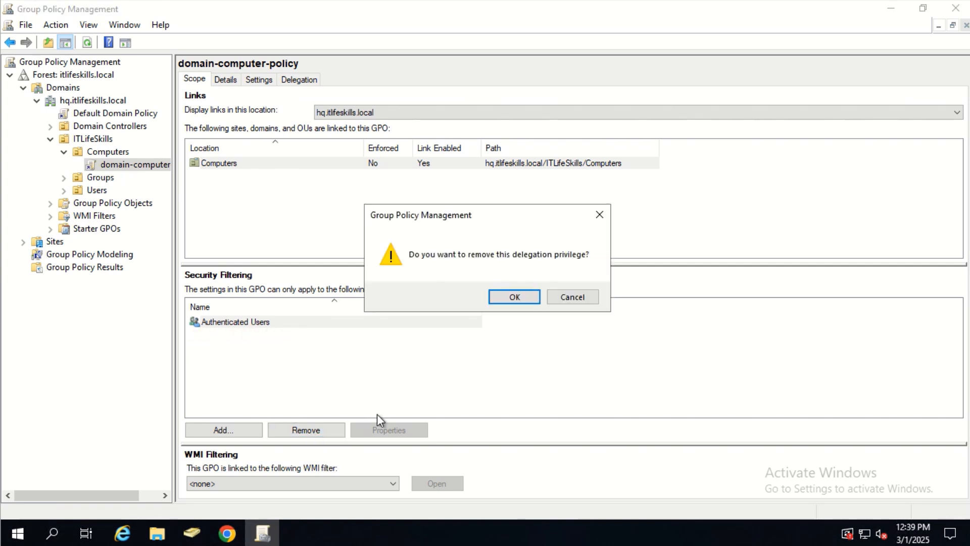
{"action": "left_click", "coordinate": [507, 297]}
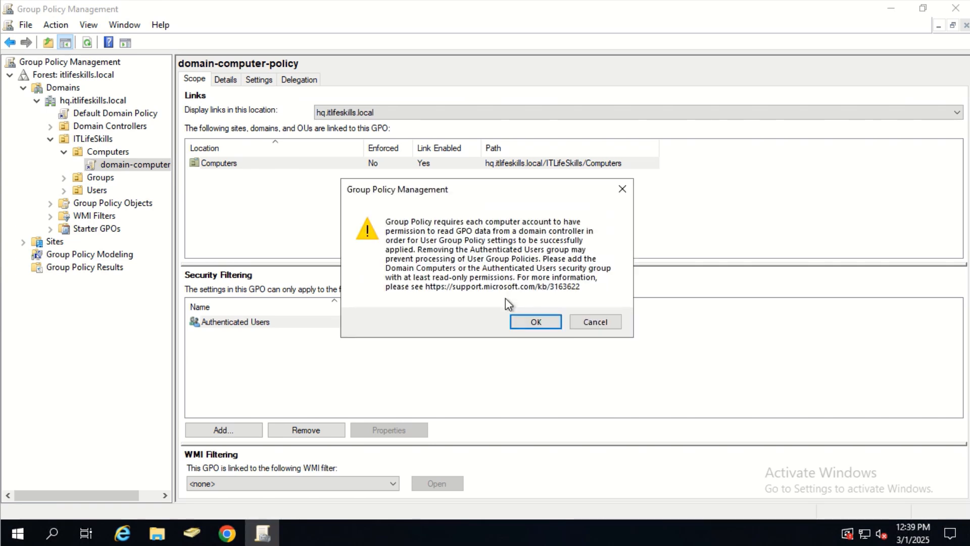
{"action": "left_click", "coordinate": [533, 325]}
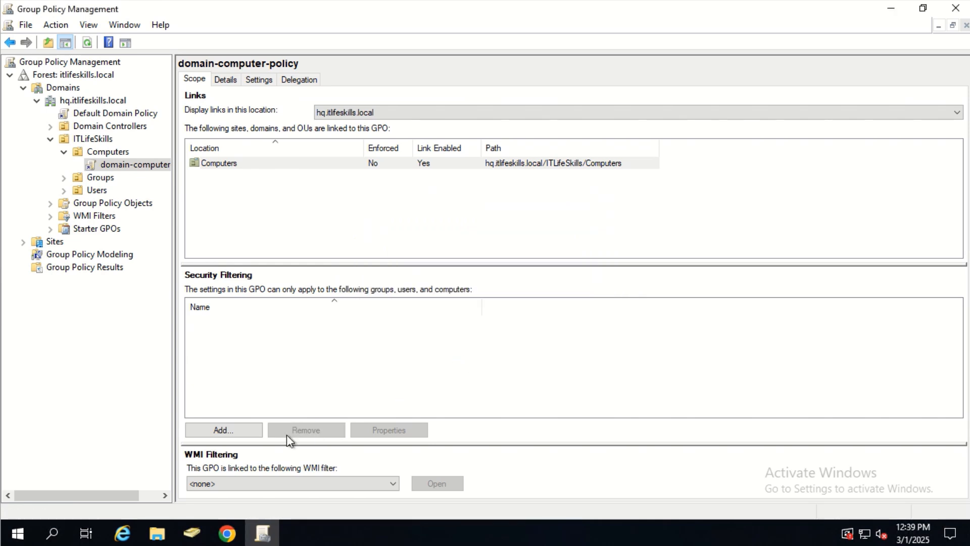
Add the Domain Computers group to the security filtering of domain-computer-policy
{"action": "left_click", "coordinate": [235, 431]}
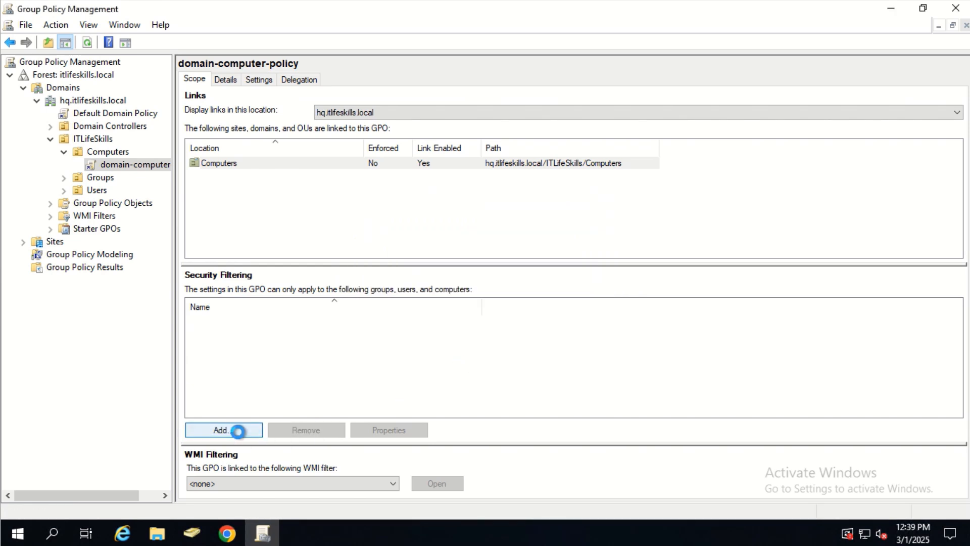
{"action": "type", "text": "D"}
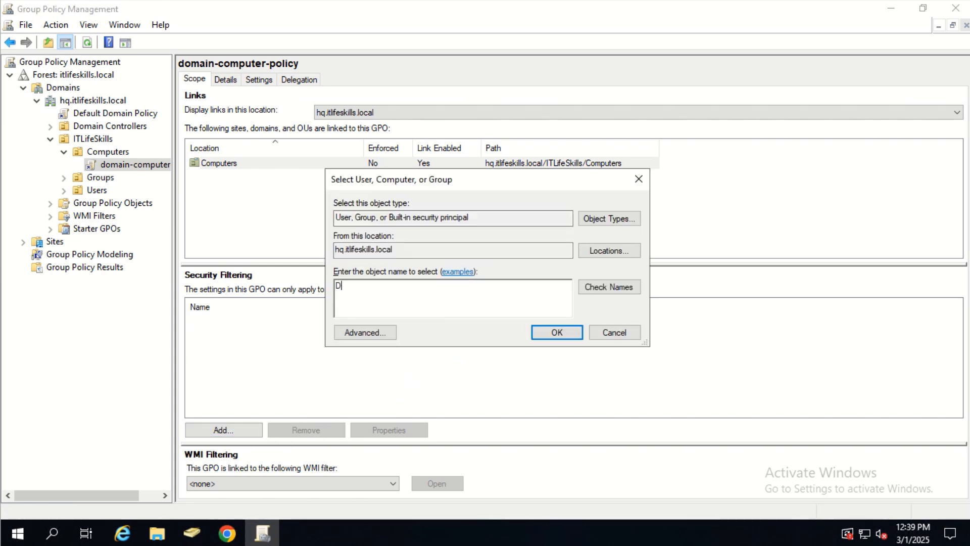
{"action": "type", "text": "omain Computers"}
{"action": "left_click", "coordinate": [627, 289]}
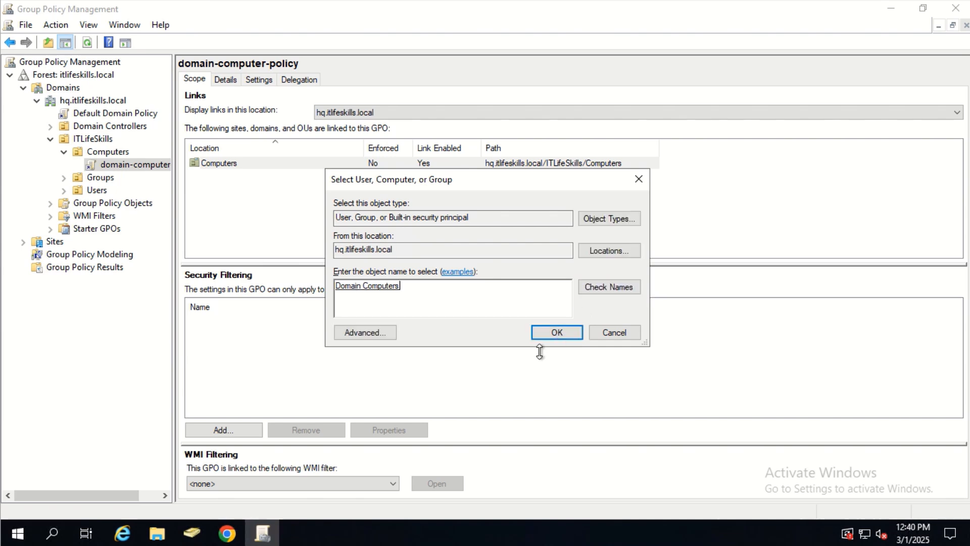
{"action": "left_click", "coordinate": [551, 336]}
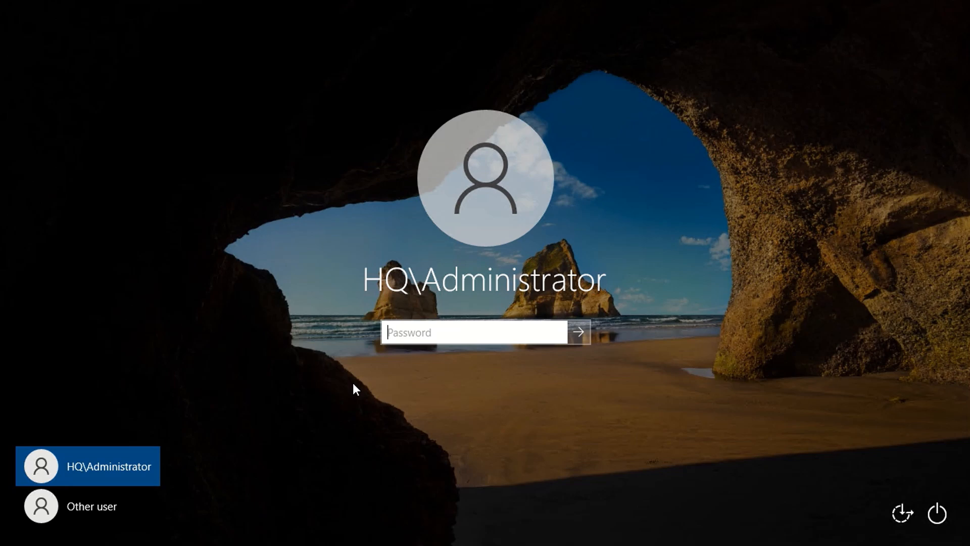
Sign in to the Windows 10 client with the domain administrator account by entering its password
{"action": "type", "text": "•••••••"}
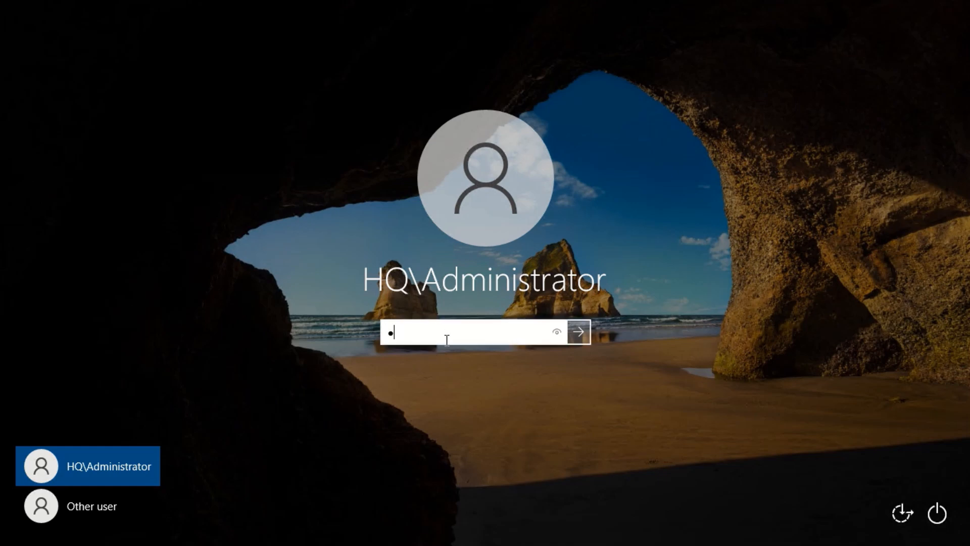
{"action": "type", "text": "••••"}
{"action": "key", "text": "Return"}
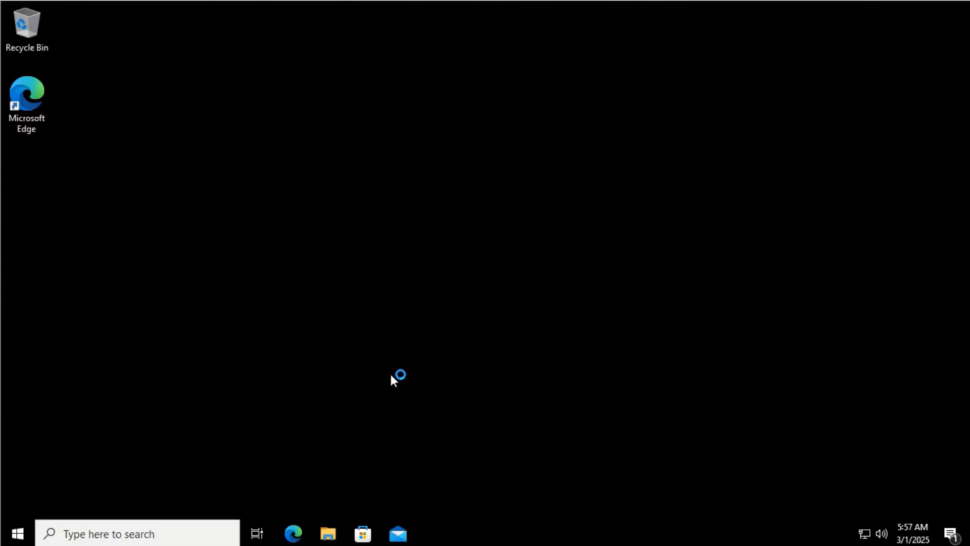
Find Command Prompt with a search for cmd and run it as administrator
{"action": "left_click", "coordinate": [150, 538]}
{"action": "type", "text": "cmd"}
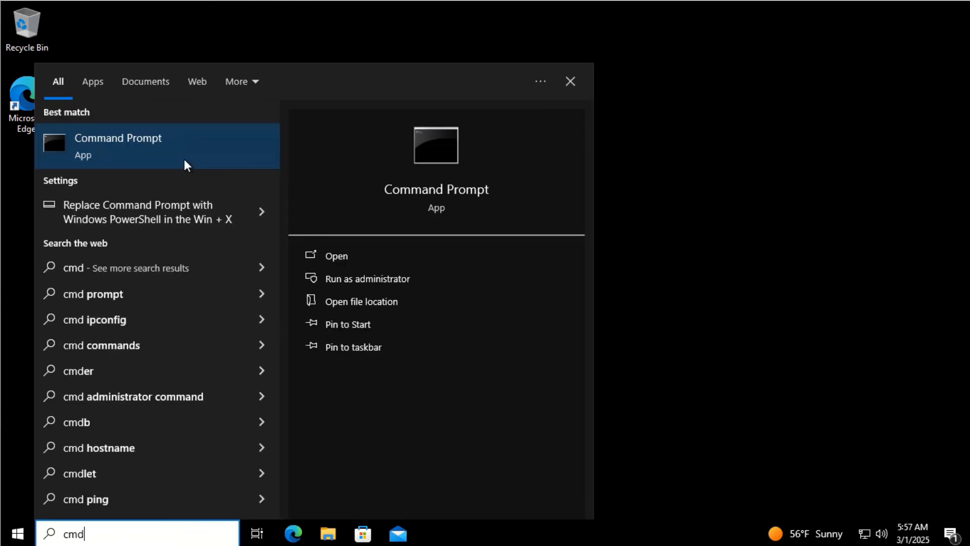
{"action": "right_click", "coordinate": [171, 139]}
{"action": "left_click", "coordinate": [224, 152]}
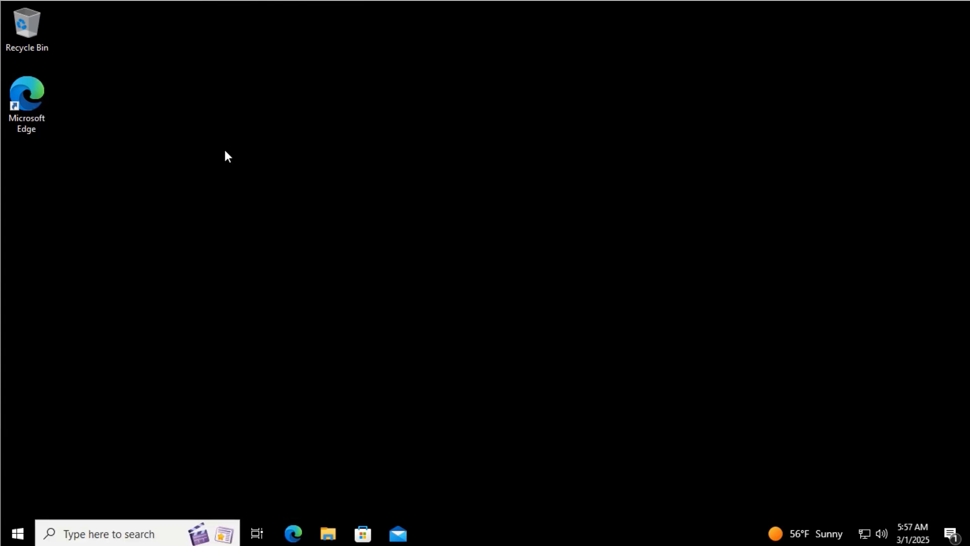
Check the computer's name with hostname and force a Group Policy refresh with gpupdate /force
{"action": "type", "text": "hostname"}
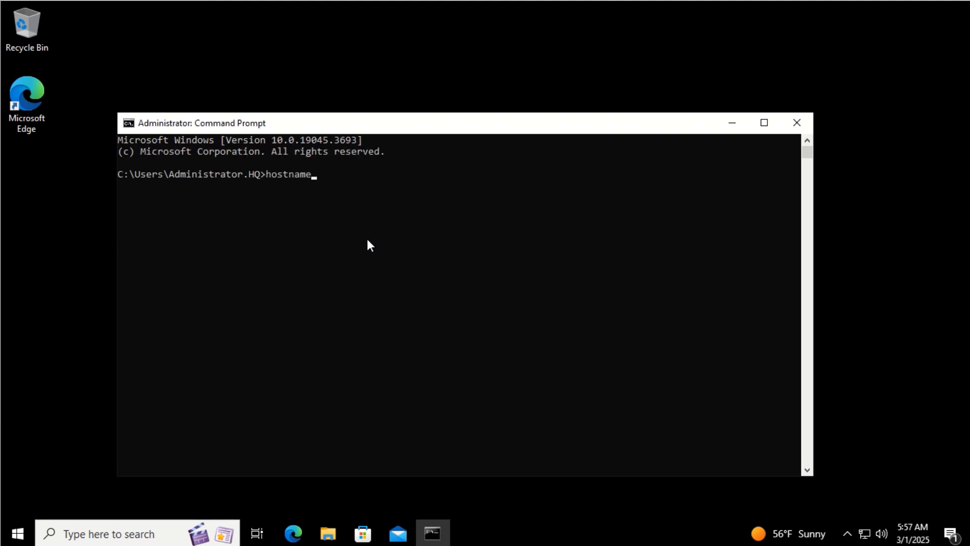
{"action": "key", "text": "Return"}
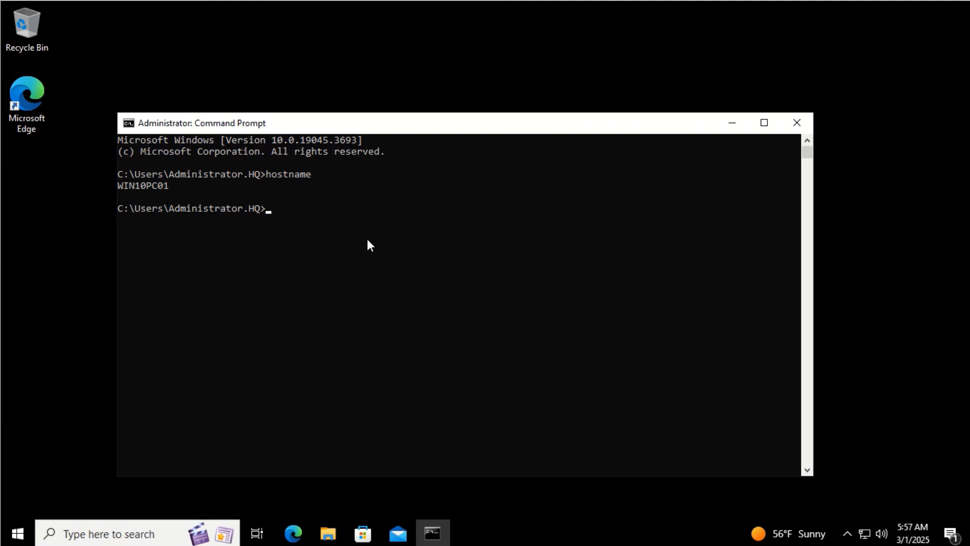
{"action": "type", "text": "gpupdate /force"}
{"action": "key", "text": "Return"}
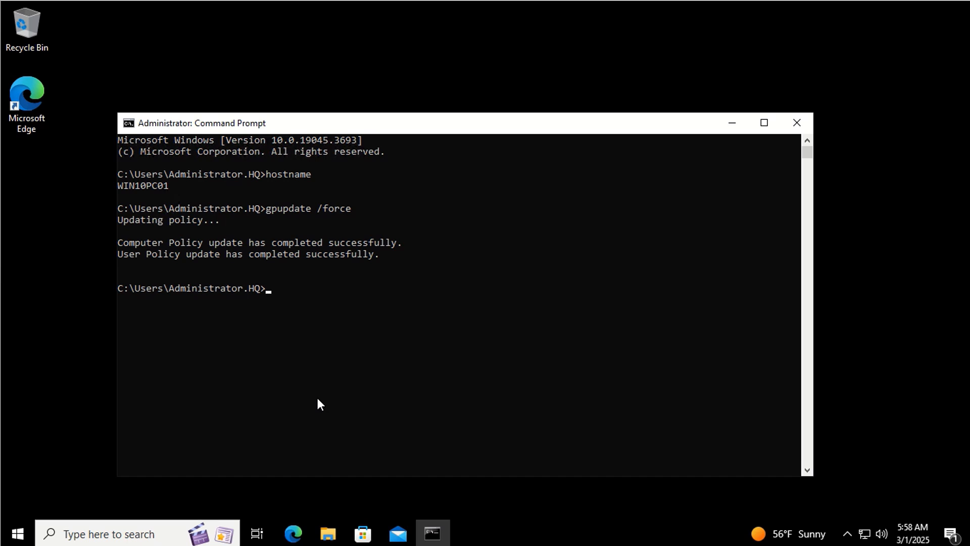
Run gpresult /r and review which Group Policy Objects are applied in the computer settings
{"action": "left_click", "coordinate": [317, 399]}
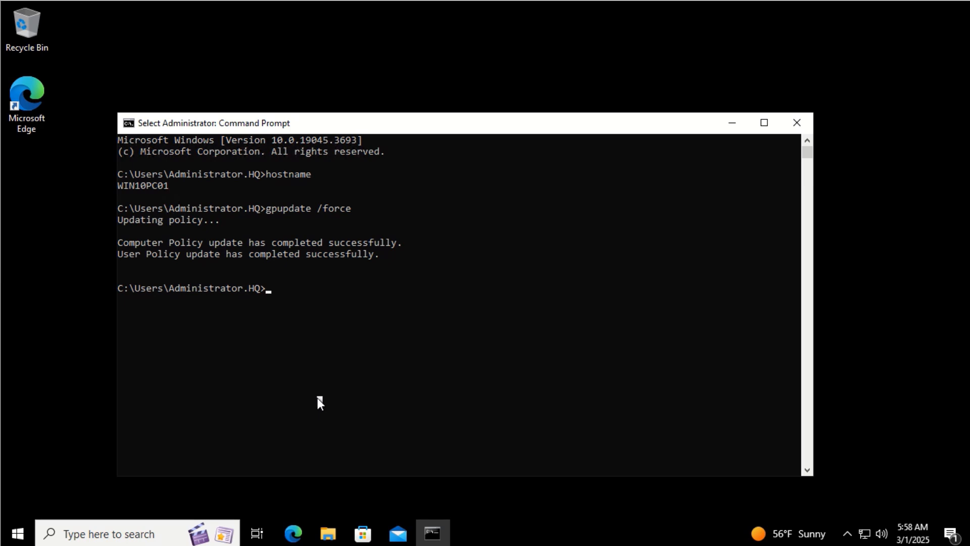
{"action": "type", "text": "gp"}
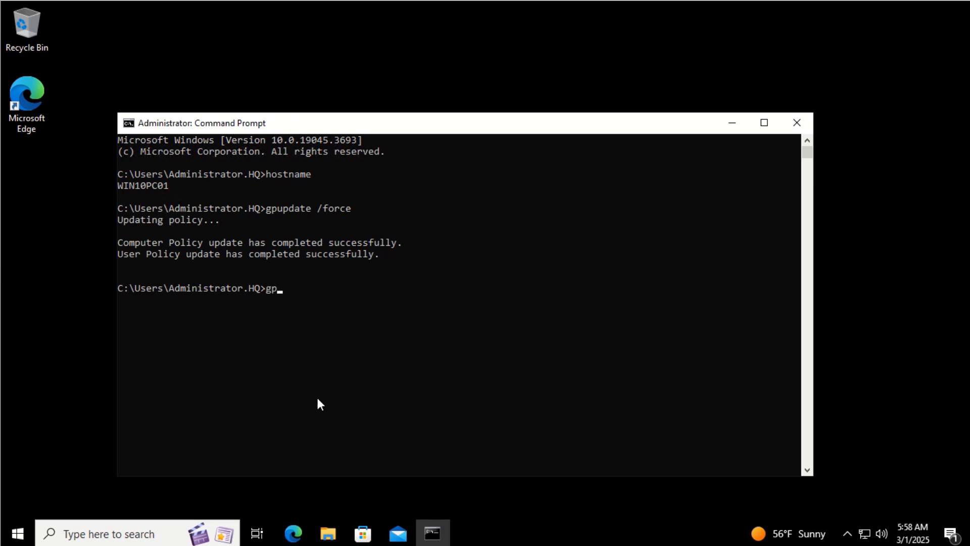
{"action": "type", "text": "result /r"}
{"action": "key", "text": "Return"}
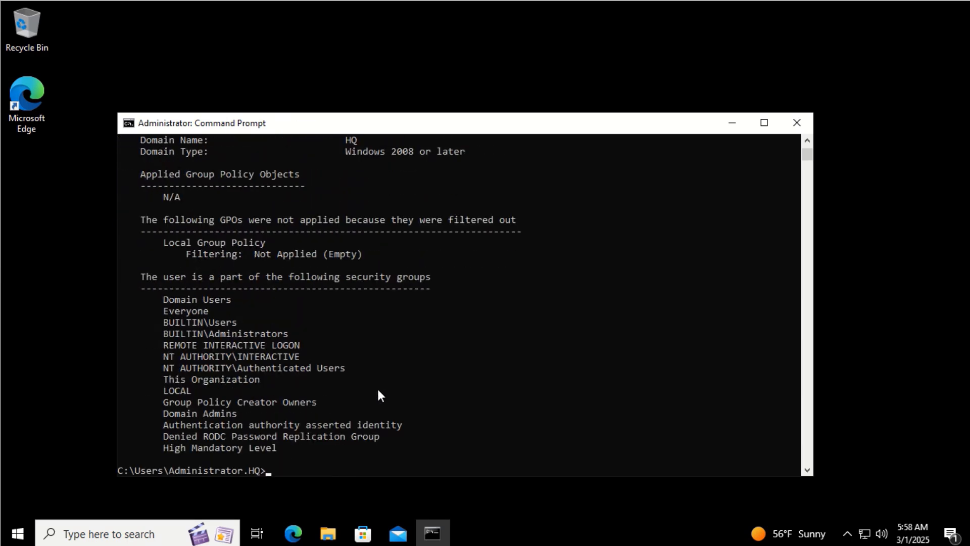
{"action": "scroll", "coordinate": [428, 384], "scroll_direction": "up", "scroll_amount": 5}
{"action": "scroll", "coordinate": [427, 384], "scroll_direction": "up", "scroll_amount": 6}
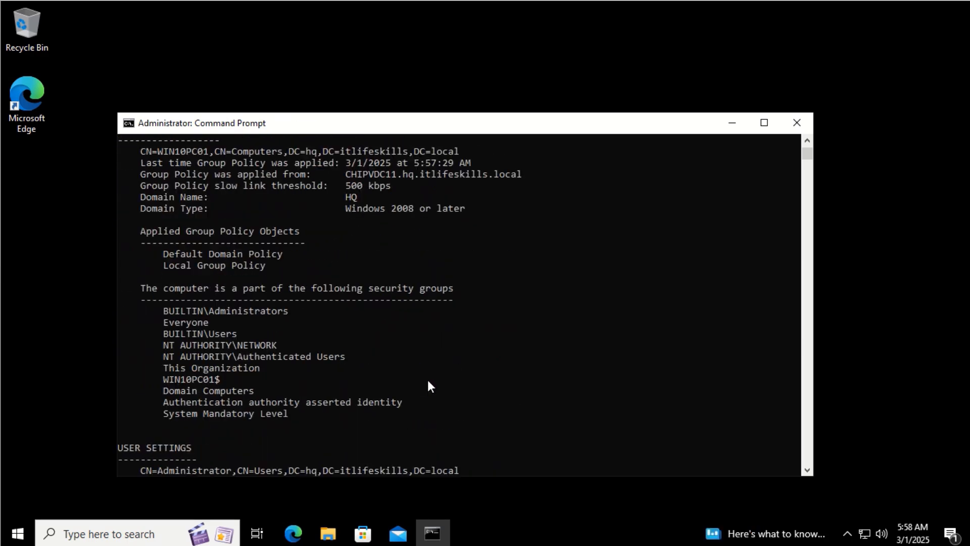
{"action": "scroll", "coordinate": [428, 384], "scroll_direction": "up", "scroll_amount": 2}
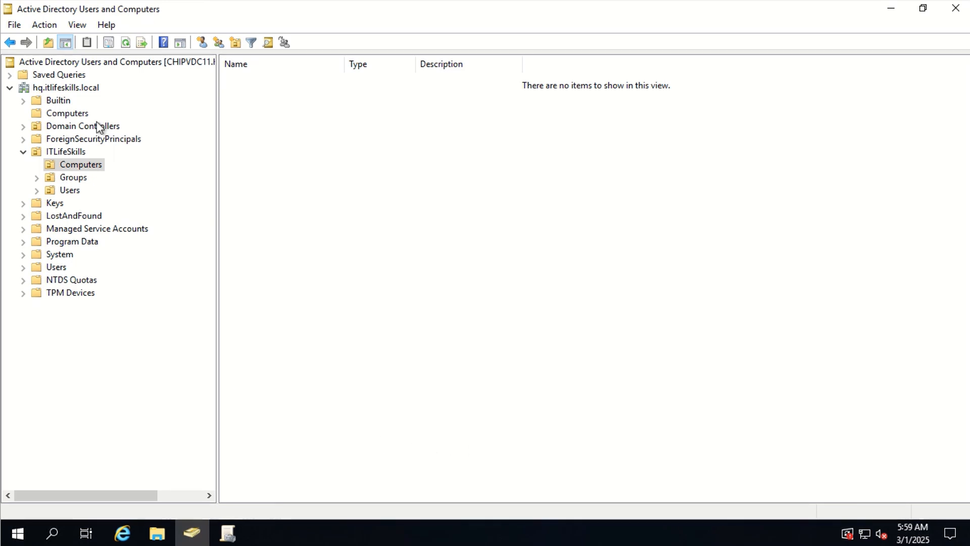
Move the WIN10PC01 computer from the default Computers container into the ITLifeSkills Computers OU and open that OU
{"action": "left_click", "coordinate": [67, 114]}
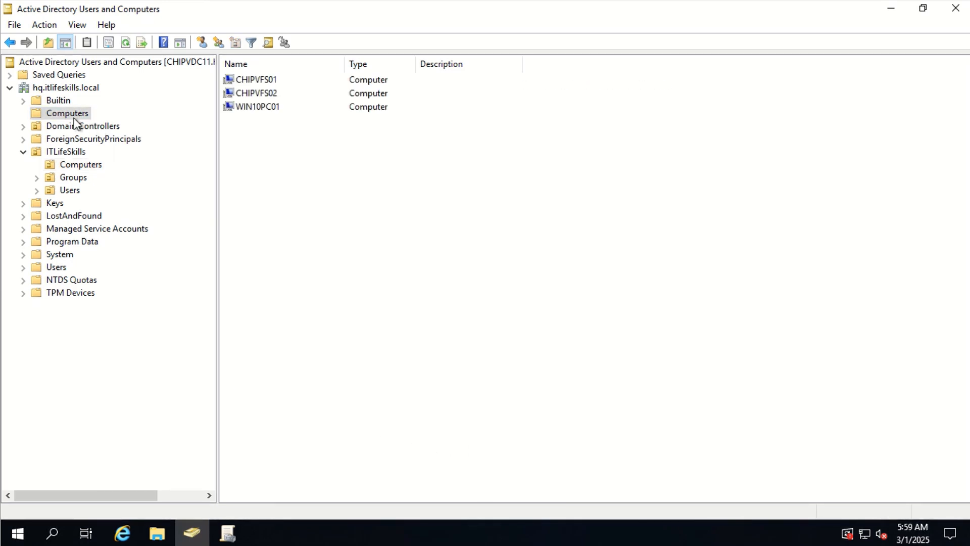
{"action": "left_click", "coordinate": [267, 112]}
{"action": "right_click", "coordinate": [268, 112]}
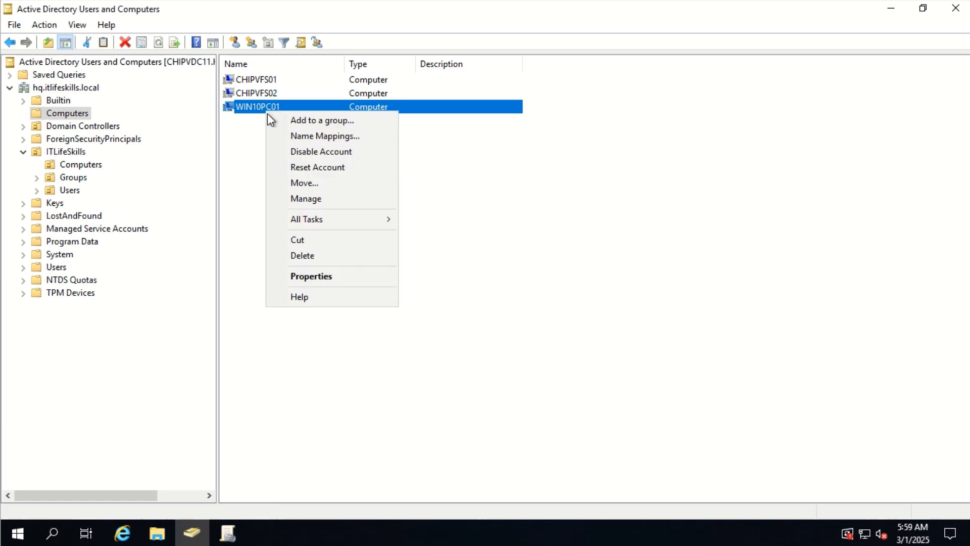
{"action": "left_click", "coordinate": [307, 186]}
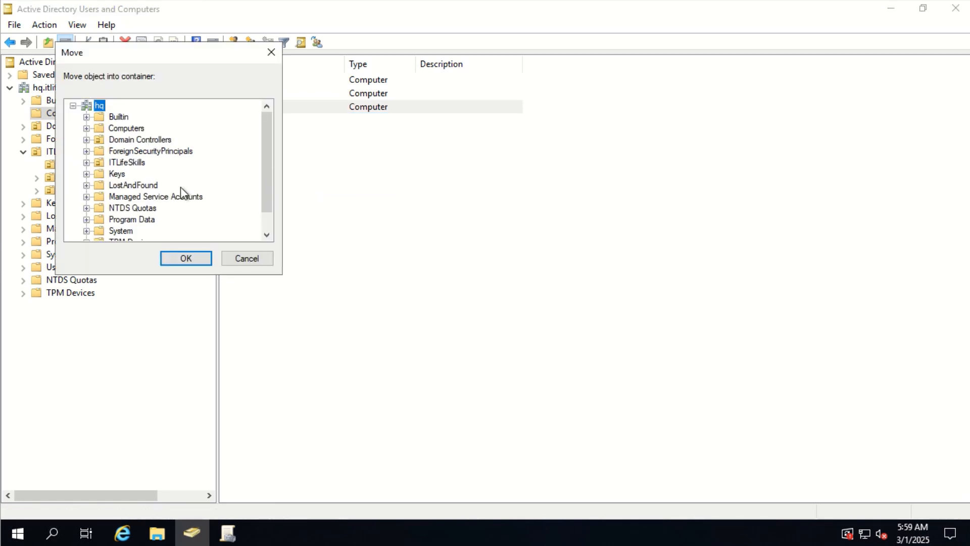
{"action": "left_click", "coordinate": [87, 163]}
{"action": "left_click", "coordinate": [141, 175]}
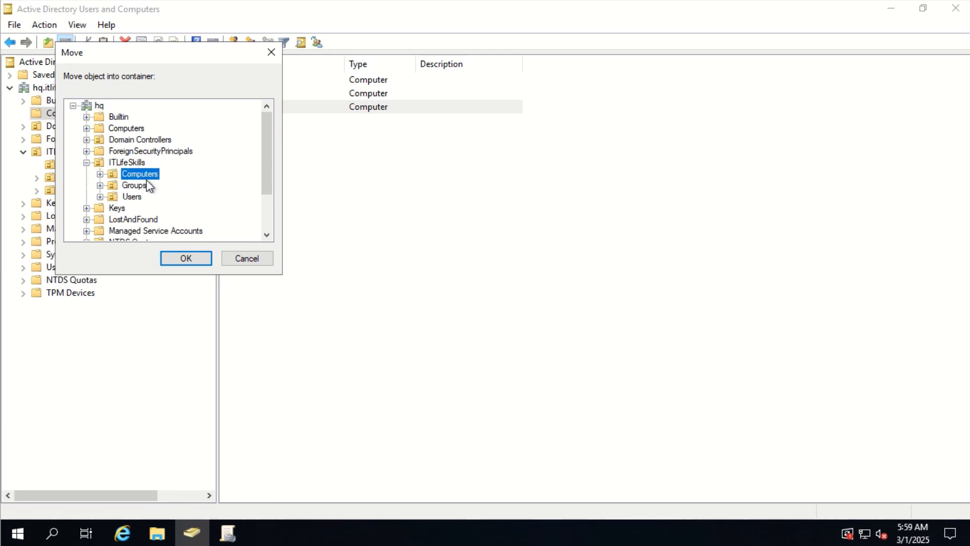
{"action": "left_click", "coordinate": [186, 258]}
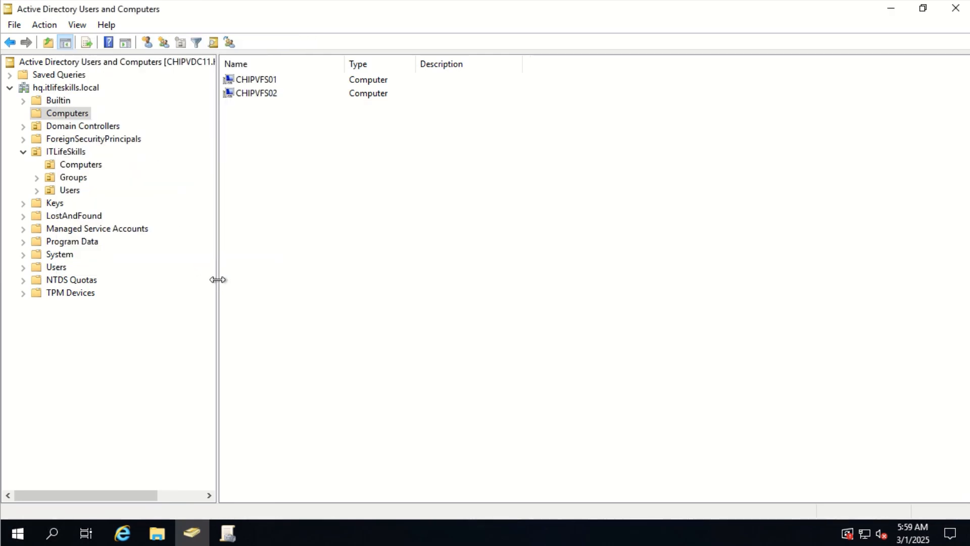
{"action": "left_click", "coordinate": [92, 167]}
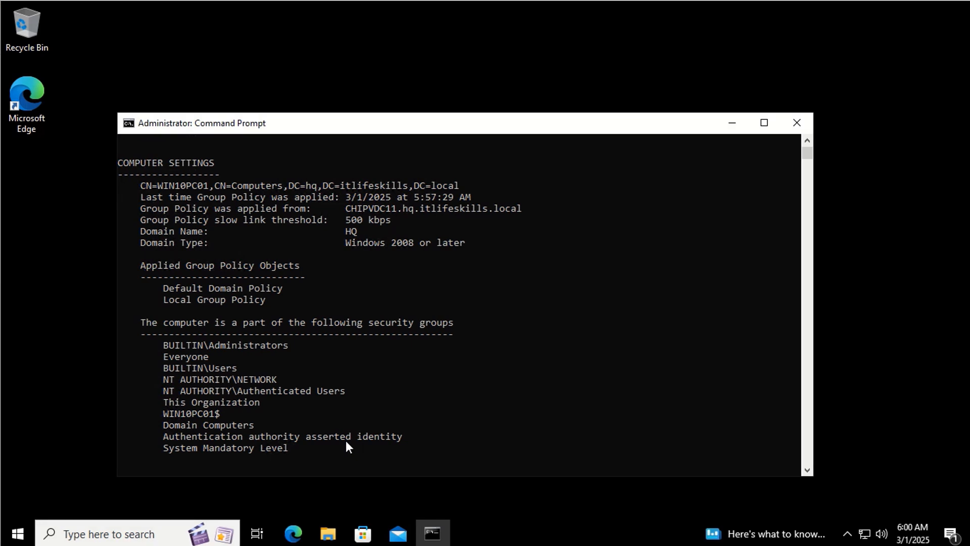
Force another Group Policy refresh on the Windows 10 client with gpupdate /force
{"action": "left_click", "coordinate": [346, 440]}
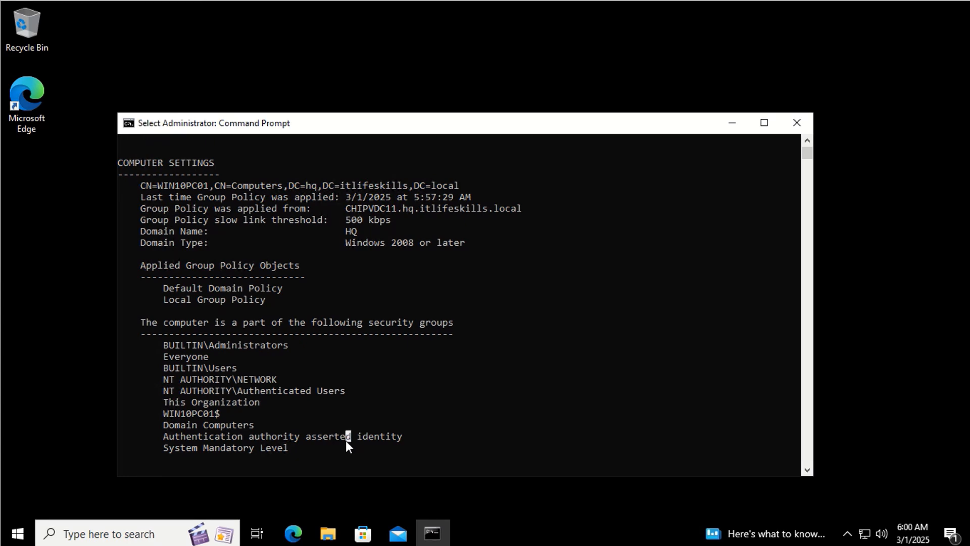
{"action": "scroll", "coordinate": [345, 441], "scroll_direction": "down", "scroll_amount": 1}
{"action": "scroll", "coordinate": [345, 441], "scroll_direction": "down", "scroll_amount": 17}
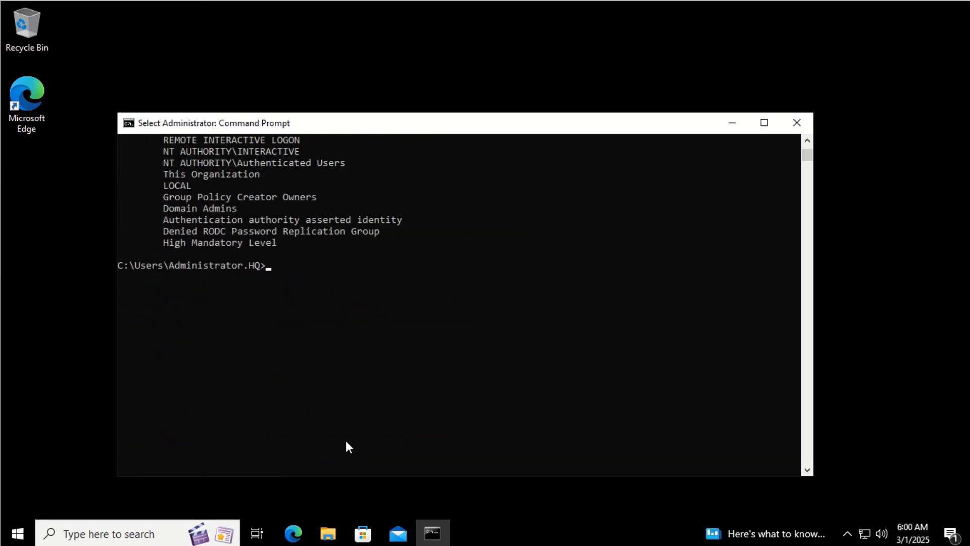
{"action": "type", "text": "gpresult /r"}
{"action": "key", "text": "Up"}
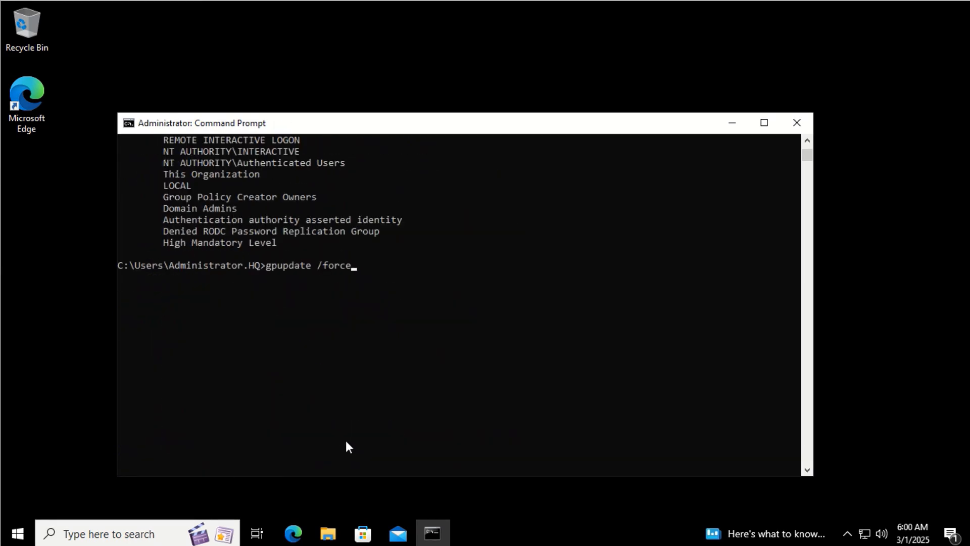
{"action": "key", "text": "Return"}
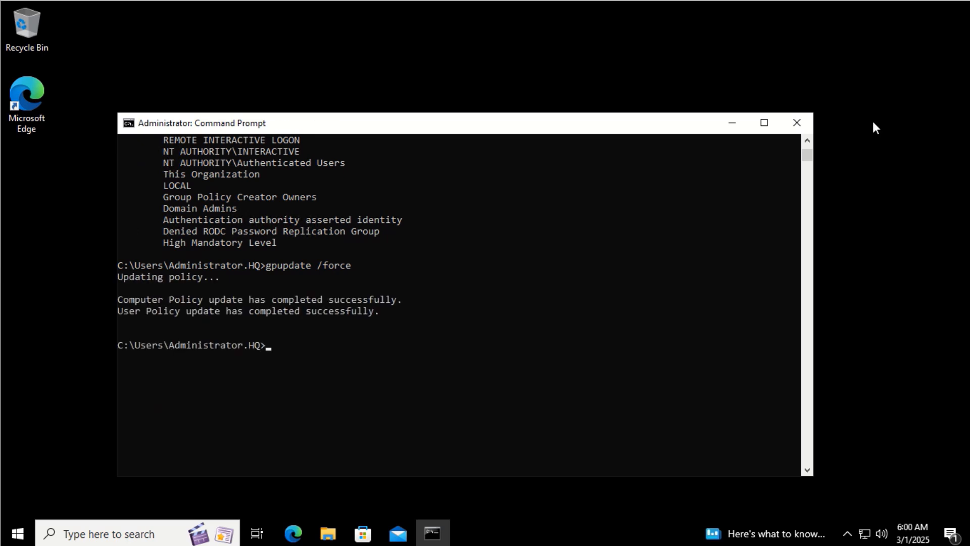
Run gpresult /r again and check the applied Group Policy Objects in the computer settings for domain-computer-policy
{"action": "left_click", "coordinate": [646, 301]}
{"action": "key", "text": "Escape"}
{"action": "key", "text": "Up"}
{"action": "key", "text": "Up"}
{"action": "key", "text": "Up"}
{"action": "key", "text": "Up"}
{"action": "key", "text": "Return"}
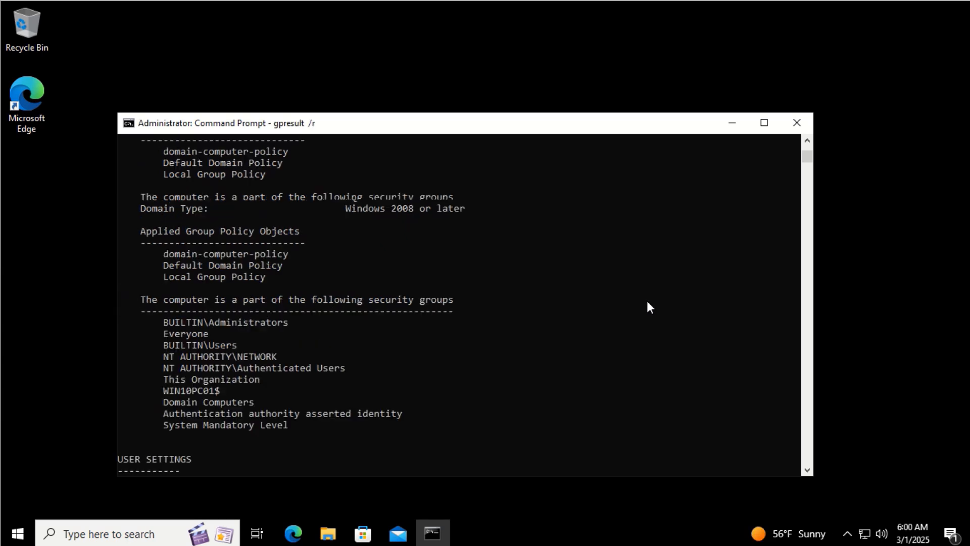
{"action": "scroll", "coordinate": [629, 342], "scroll_direction": "up", "scroll_amount": 9}
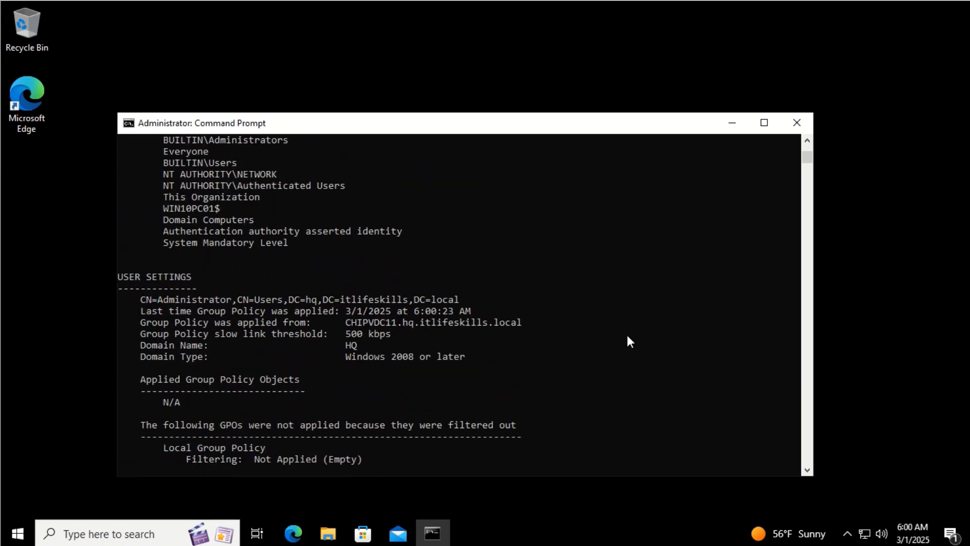
{"action": "scroll", "coordinate": [629, 342], "scroll_direction": "up", "scroll_amount": 4}
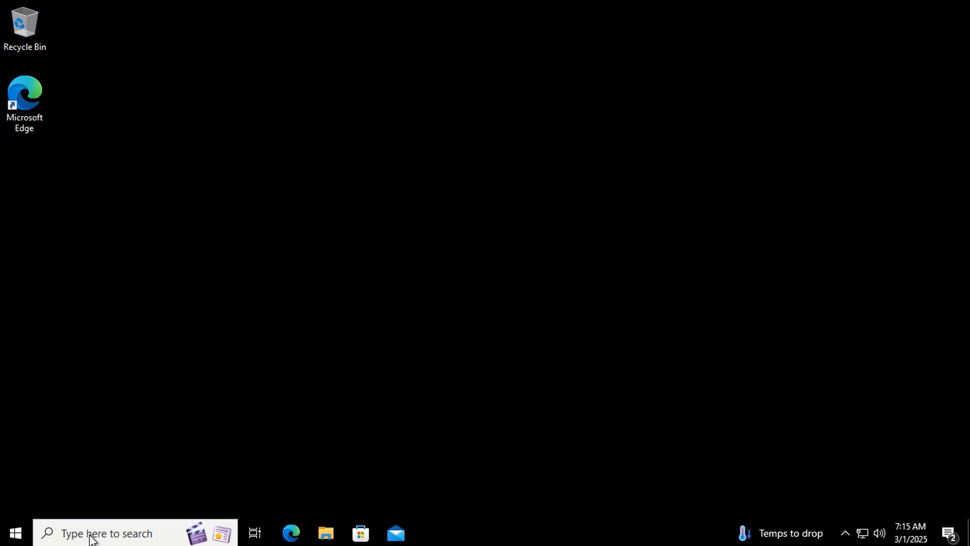
Inspect the DisabledComponents value under Tcpip6\Parameters in Registry Editor, leave it as is, and close the editor
{"action": "left_click", "coordinate": [91, 536]}
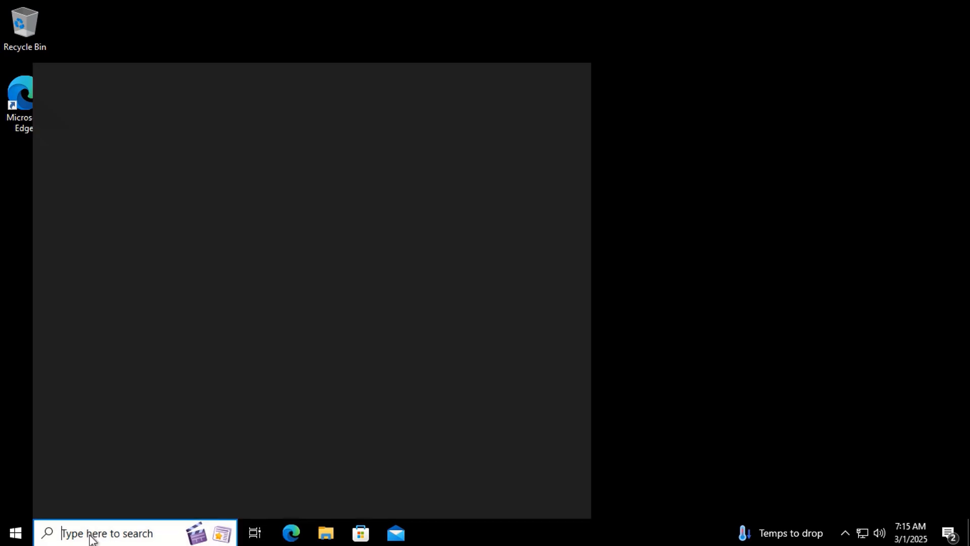
{"action": "type", "text": "rege"}
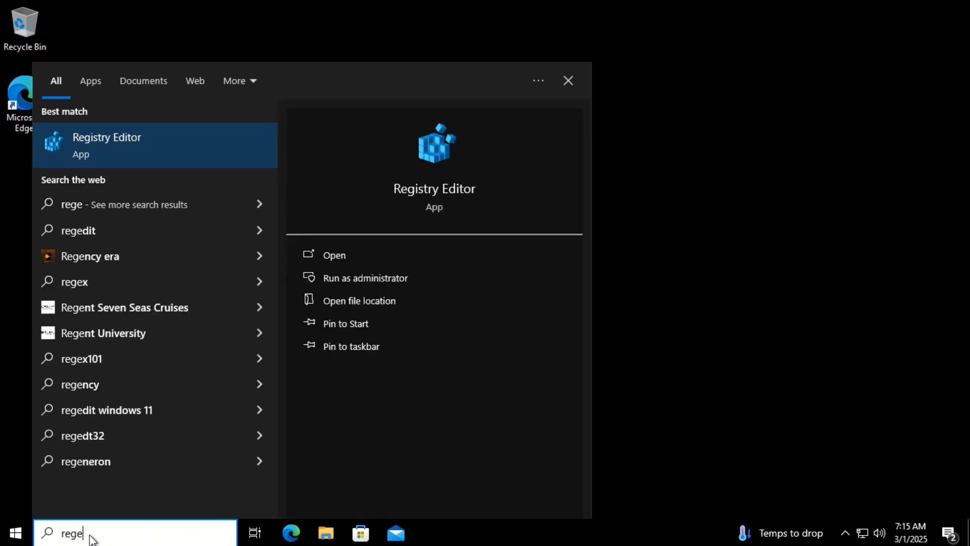
{"action": "left_click", "coordinate": [106, 155]}
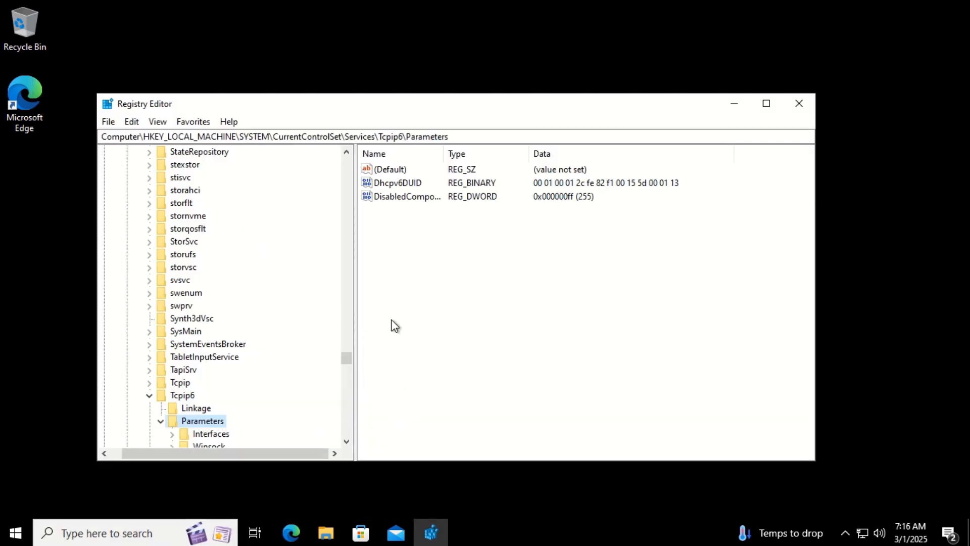
{"action": "double_click", "coordinate": [445, 155]}
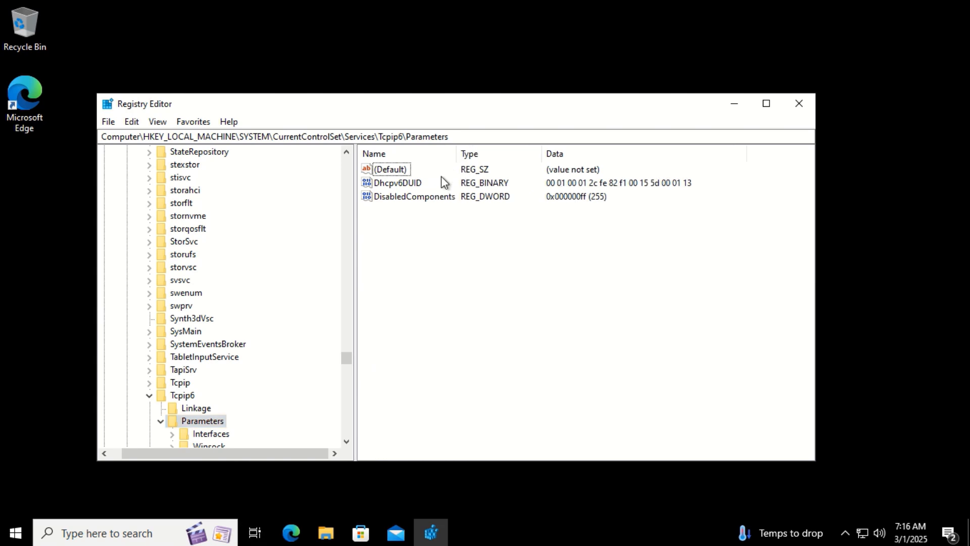
{"action": "double_click", "coordinate": [427, 199]}
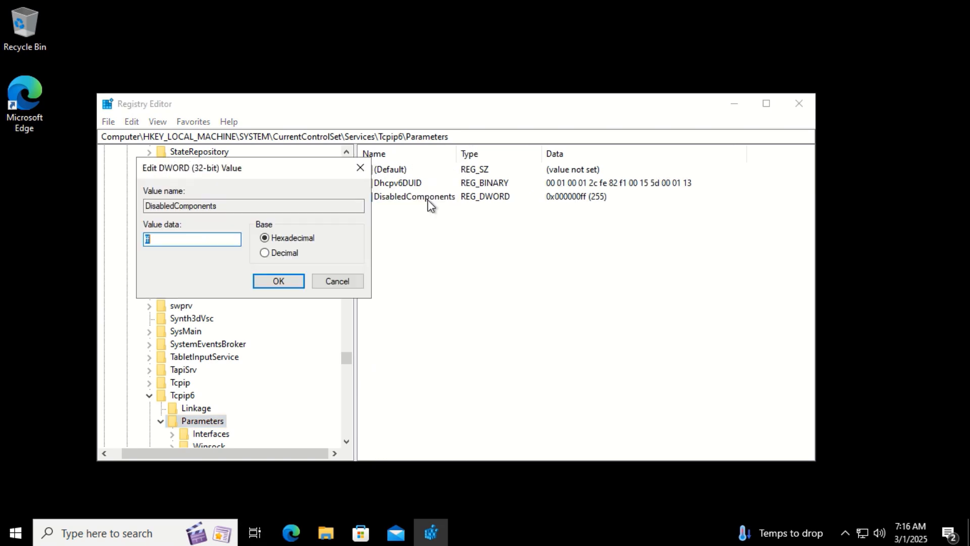
{"action": "left_click", "coordinate": [281, 280]}
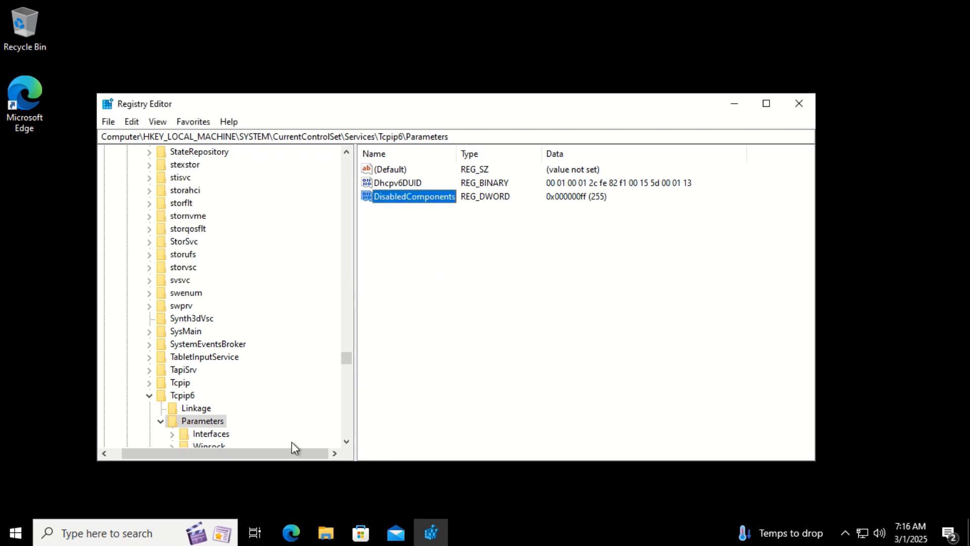
{"action": "left_click", "coordinate": [802, 105]}
Run ipconfig and ping win10pc01 in an administrator Command Prompt to check whether IPv6 is still in use
{"action": "left_click", "coordinate": [74, 534]}
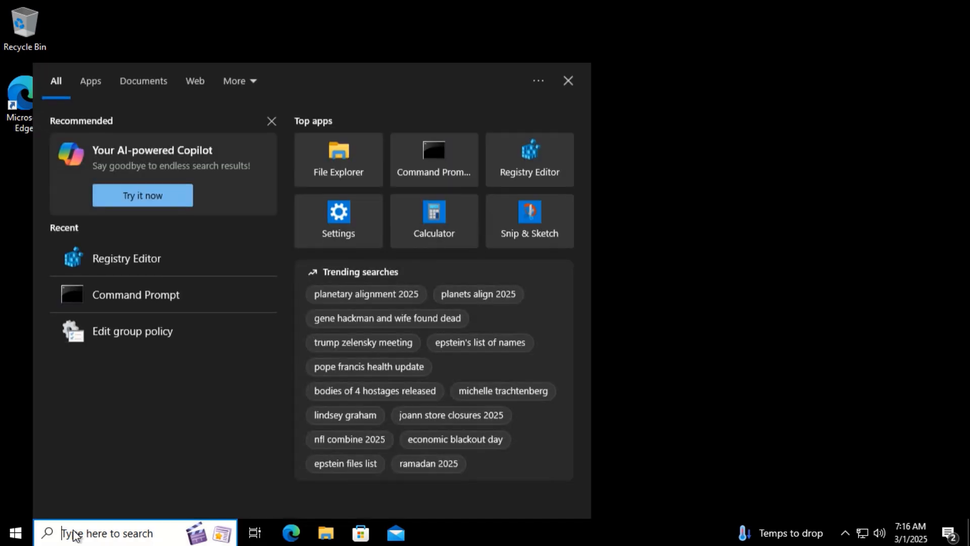
{"action": "type", "text": "cmd"}
{"action": "key", "text": "ctrl+shift+Return"}
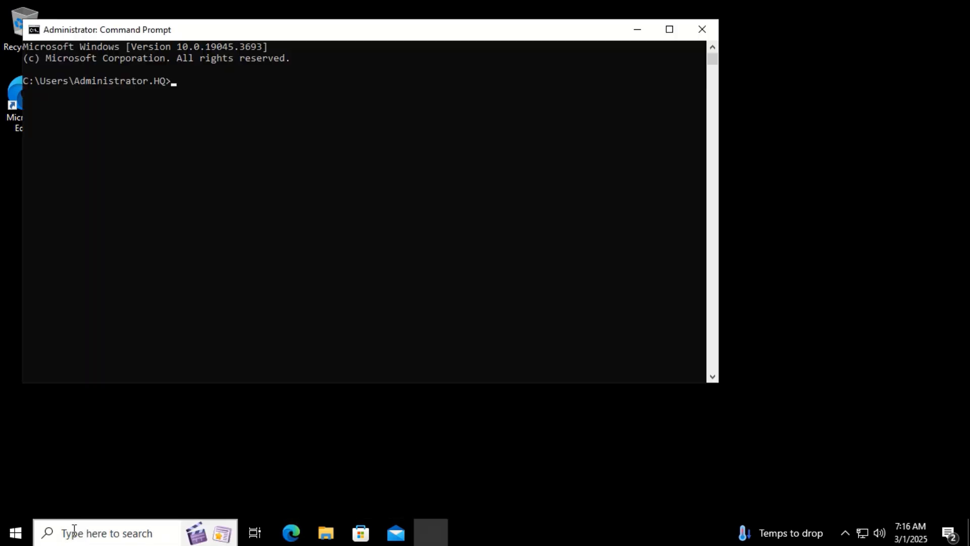
{"action": "type", "text": "ipconfig"}
{"action": "key", "text": "Return"}
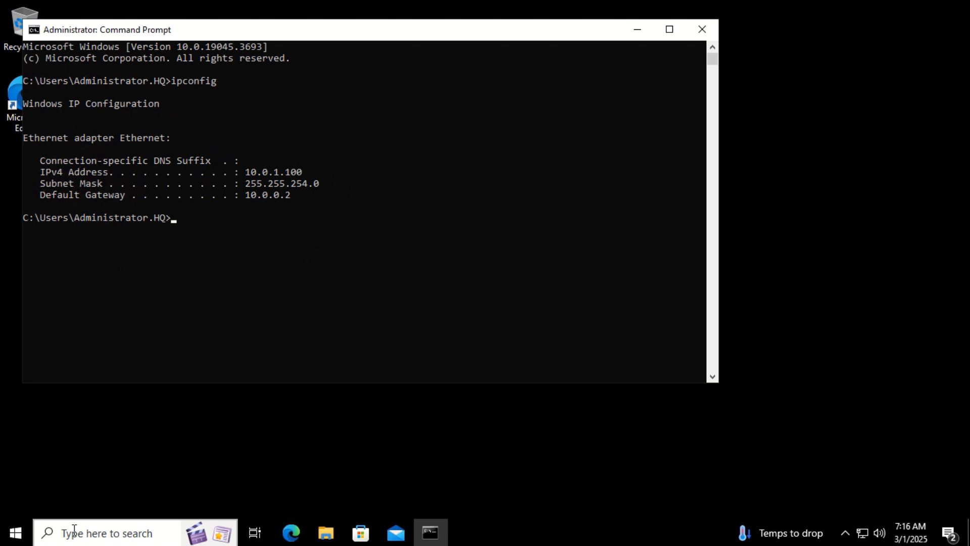
{"action": "type", "text": "ping win10pc01"}
{"action": "key", "text": "Return"}
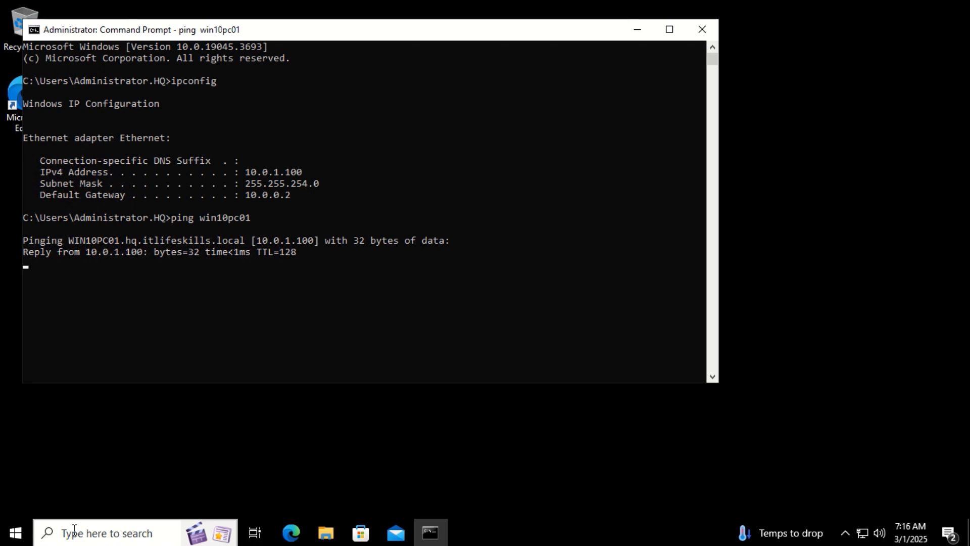